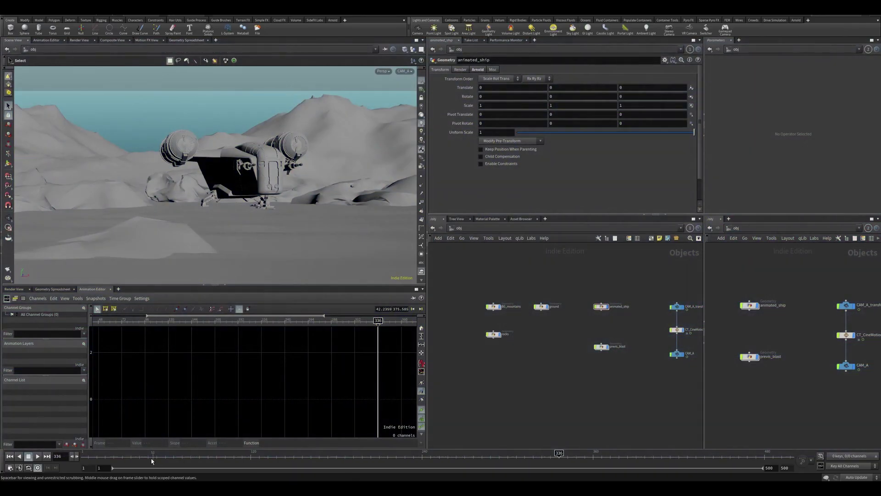
# Play part of the ship's landing in the viewport and go inside the animated_ship geometry network
pyautogui.click(109, 456)
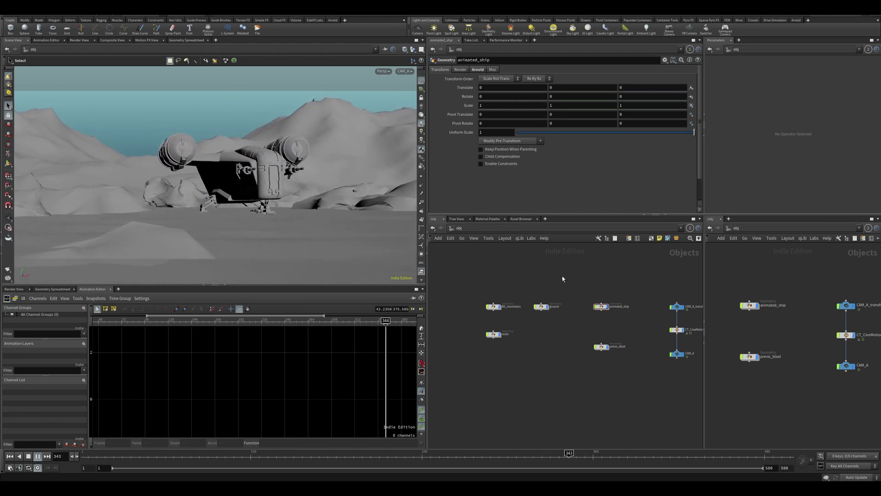
pyautogui.press('Up')
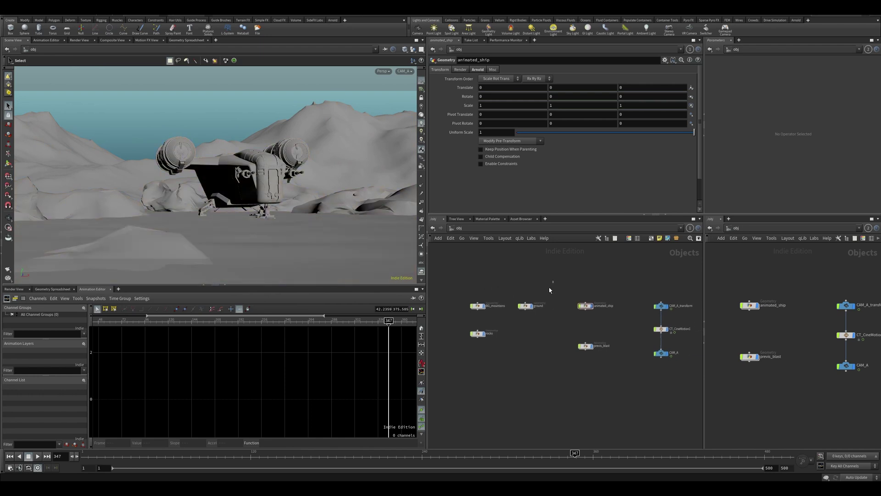
pyautogui.moveTo(550, 287); pyautogui.dragTo(463, 346)
pyautogui.moveTo(496, 323)
pyautogui.mouseDown(button='middle')
pyautogui.moveTo(513, 326)
pyautogui.moveTo(496, 334)
pyautogui.mouseUp(button='middle')
pyautogui.click(527, 312)
pyautogui.click(569, 311)
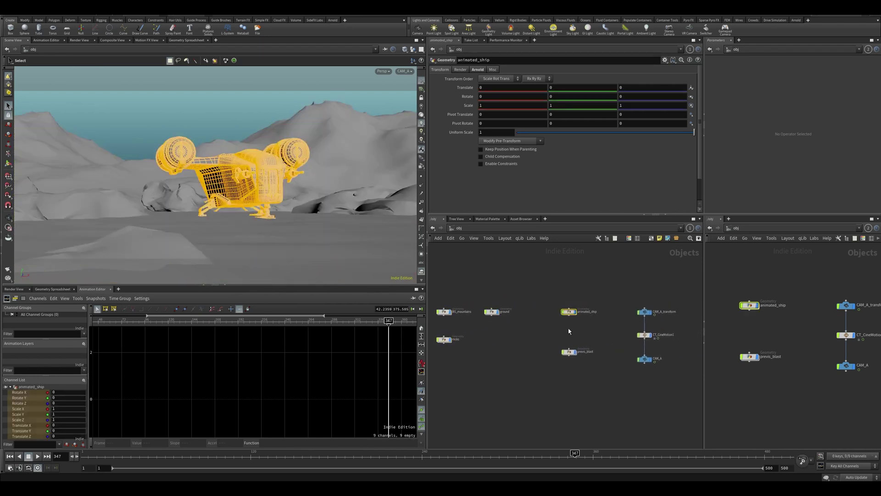
pyautogui.press('i')
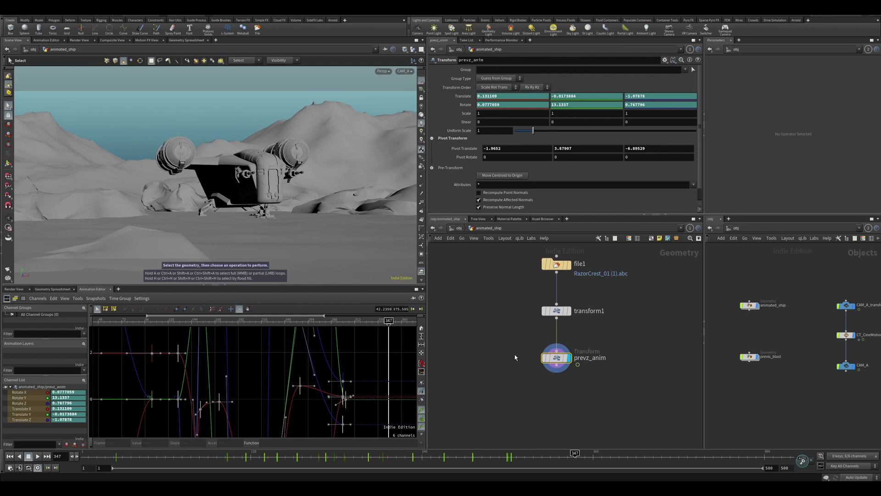
# Examine the prevz_anim animation curves while playing and scrubbing the ship's flight from about frame 120 to 188
pyautogui.moveTo(299, 362); pyautogui.dragTo(295, 381, button='right')
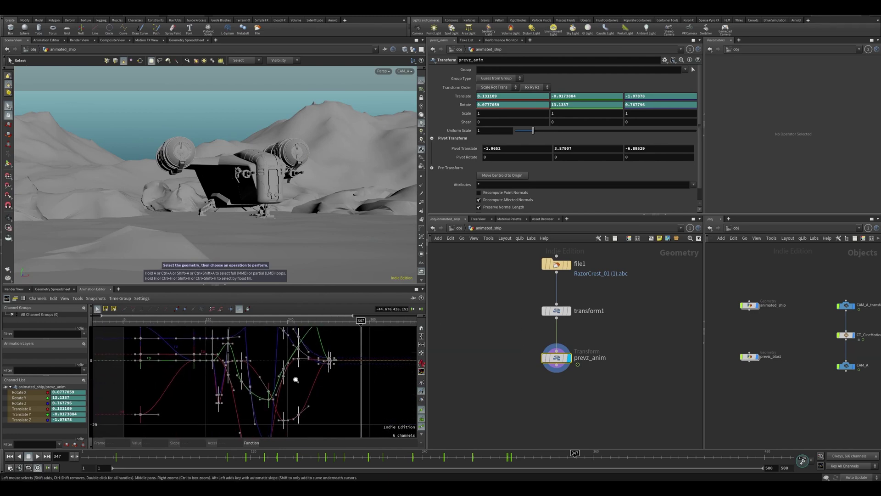
pyautogui.moveTo(295, 382); pyautogui.dragTo(310, 391, button='middle')
pyautogui.moveTo(374, 333); pyautogui.dragTo(227, 333)
pyautogui.press('Up')
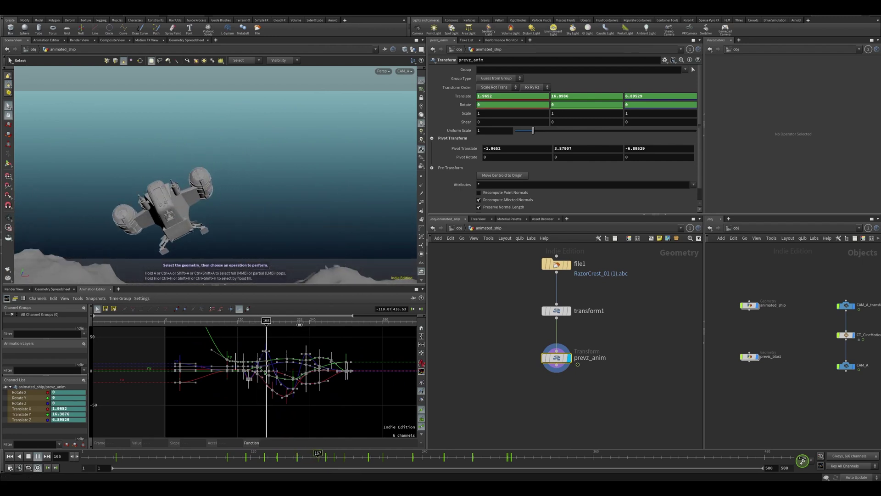
pyautogui.press('Up')
pyautogui.moveTo(249, 323); pyautogui.dragTo(209, 323)
pyautogui.press('Up')
pyautogui.press('Up')
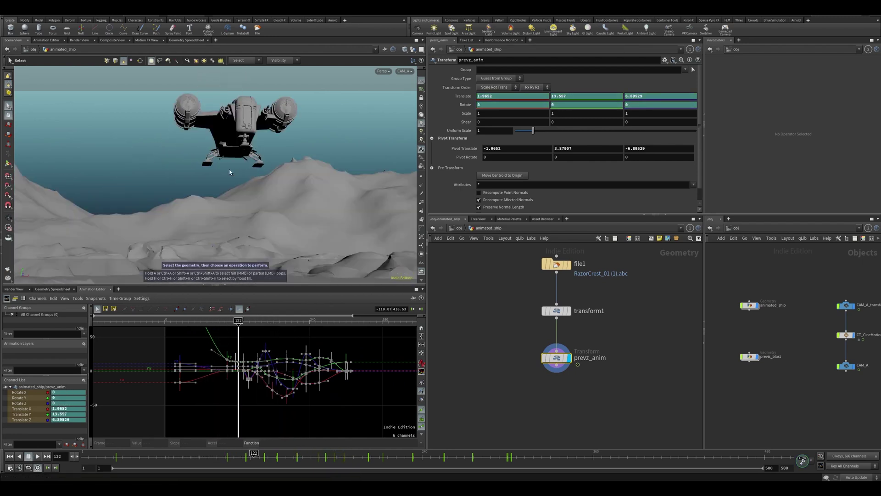
pyautogui.moveTo(239, 323); pyautogui.dragTo(278, 322)
pyautogui.press('Up')
# Deselect the prevz_anim node and slightly widen the viewport and animation editor panes
pyautogui.click(489, 295)
pyautogui.moveTo(428, 304); pyautogui.dragTo(444, 302)
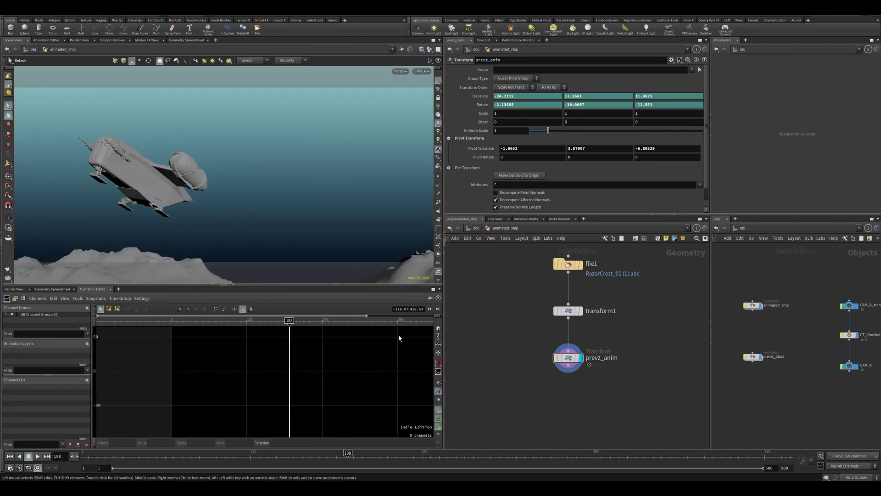
pyautogui.click(248, 321)
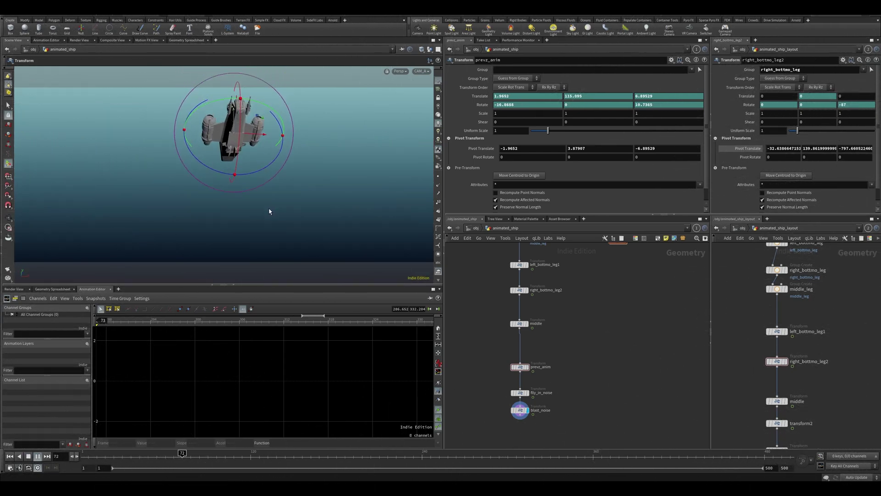
# Play and scrub the ship's touchdown between about frames 300 and 339 to examine the landing and leg movement
pyautogui.press('Escape')
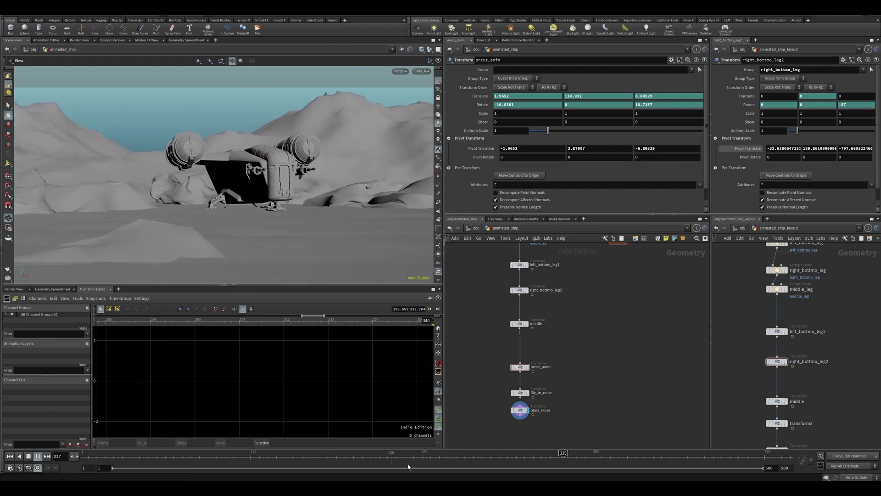
pyautogui.moveTo(408, 459); pyautogui.dragTo(505, 463)
pyautogui.press('Up')
pyautogui.press('Up')
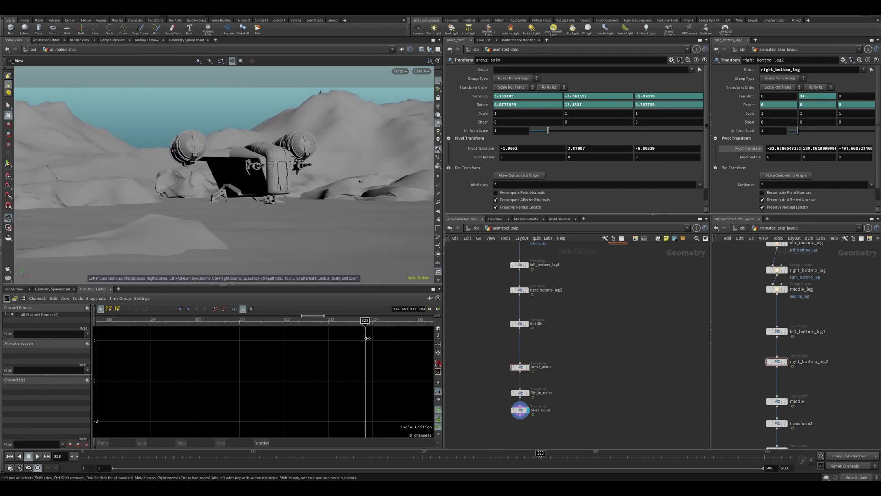
pyautogui.click(465, 458)
pyautogui.press('Up')
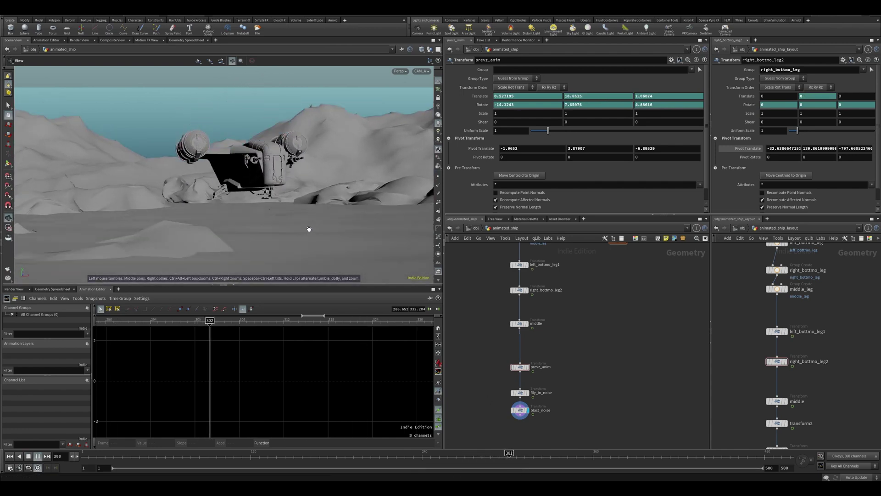
pyautogui.press('Up')
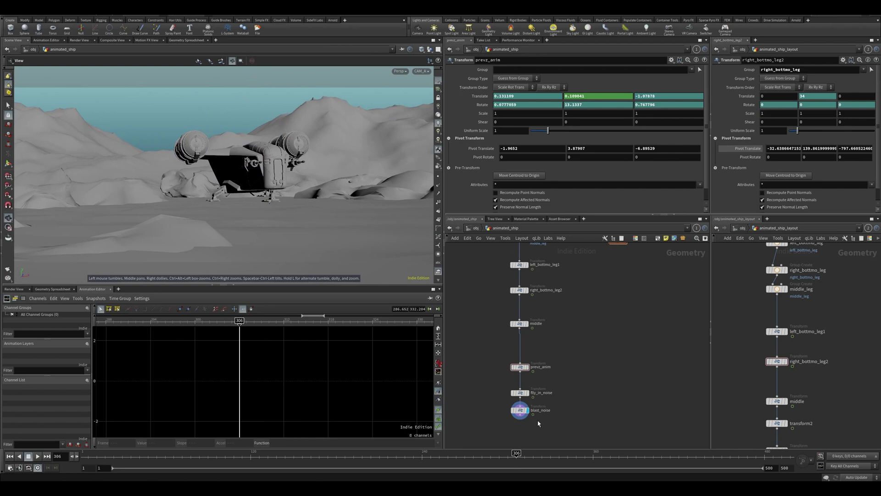
pyautogui.moveTo(487, 457); pyautogui.dragTo(524, 479)
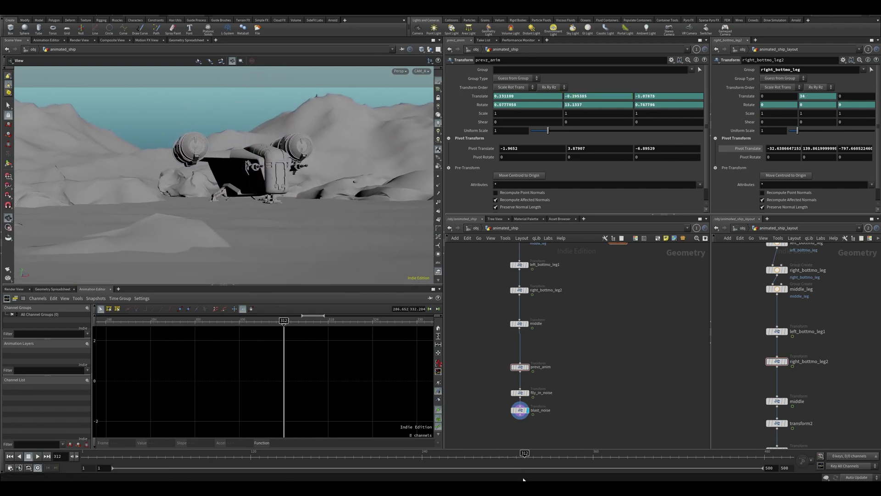
# Examine the fly_in_noise transform's parameters and the chain of leg, prevz_anim and noise nodes around it
pyautogui.moveTo(565, 311); pyautogui.dragTo(573, 327, button='middle')
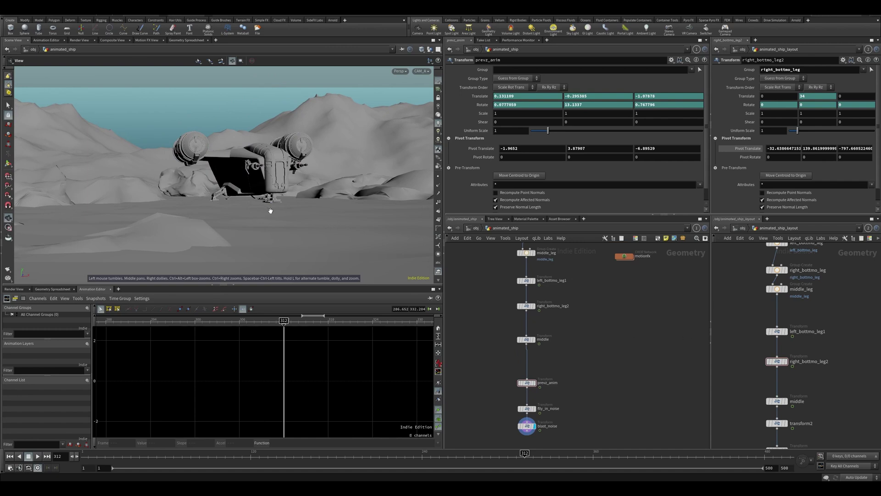
pyautogui.moveTo(570, 346); pyautogui.dragTo(574, 317, button='middle')
pyautogui.moveTo(586, 340); pyautogui.dragTo(509, 416)
pyautogui.click(584, 349)
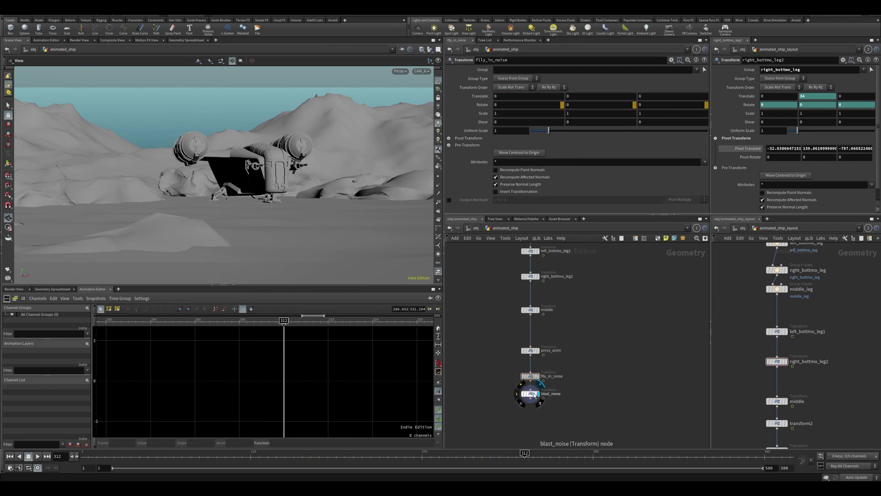
pyautogui.scroll(-2, 573, 347)
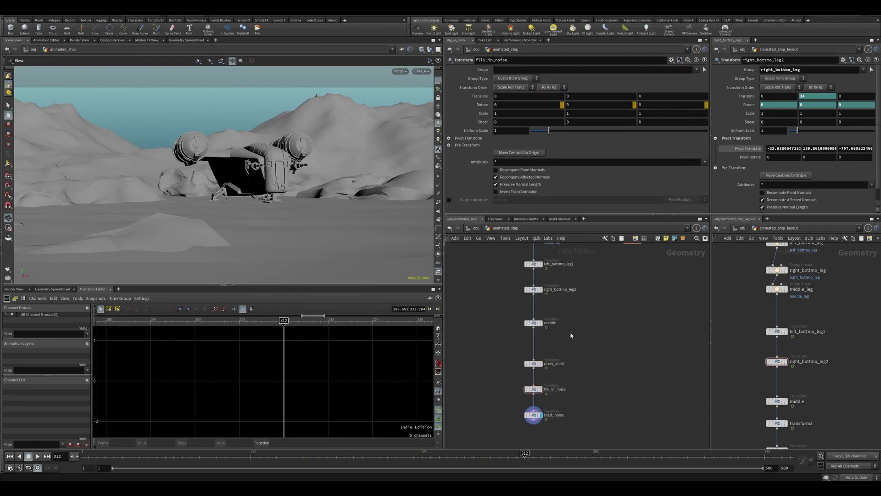
pyautogui.moveTo(512, 288); pyautogui.dragTo(510, 314, button='middle')
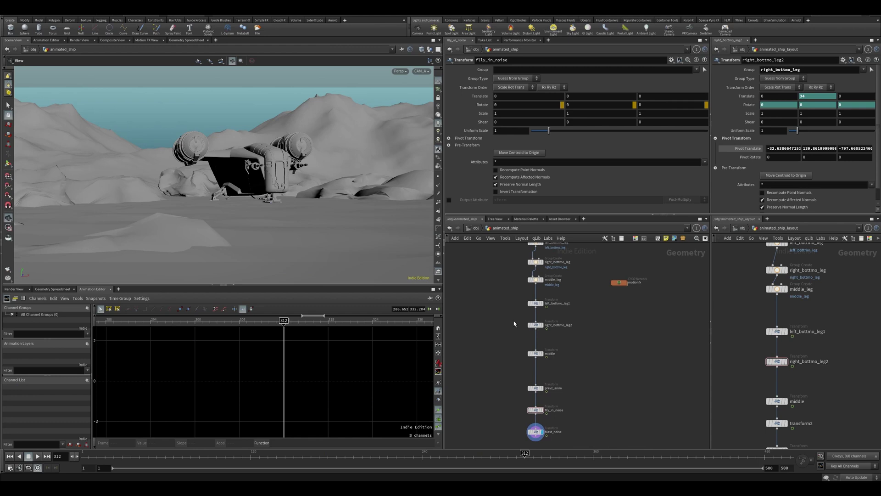
pyautogui.moveTo(520, 299); pyautogui.dragTo(520, 309, button='middle')
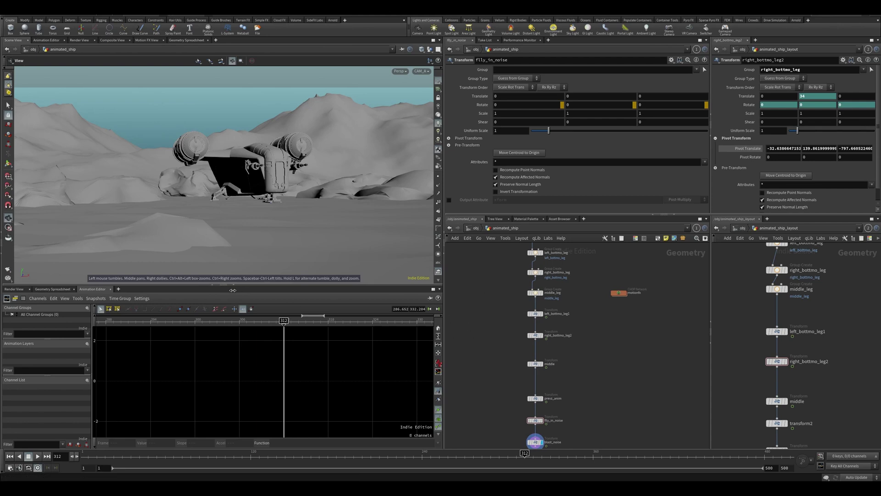
# Make the viewport slightly taller and display the ship at the transform1 node
pyautogui.moveTo(224, 287); pyautogui.dragTo(224, 292)
pyautogui.scroll(5, 511, 303)
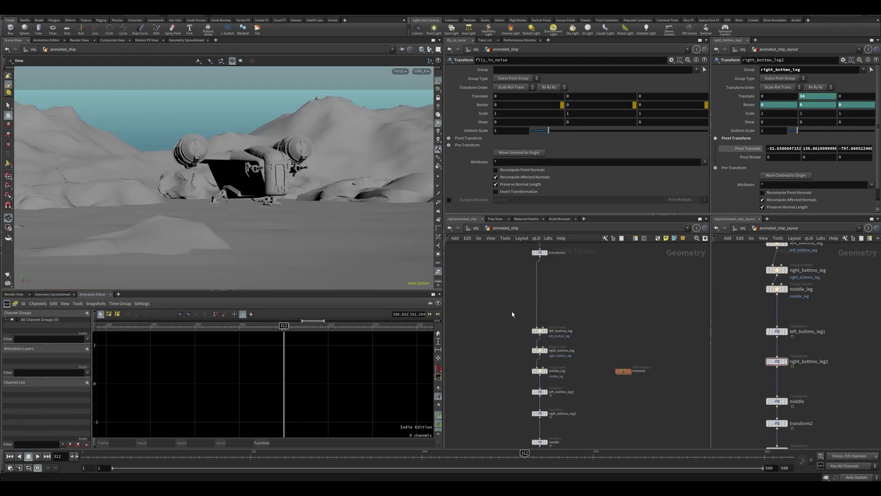
pyautogui.scroll(1, 517, 290)
pyautogui.moveTo(510, 297); pyautogui.dragTo(552, 319)
pyautogui.press('r')
pyautogui.moveTo(514, 377); pyautogui.dragTo(506, 332, button='middle')
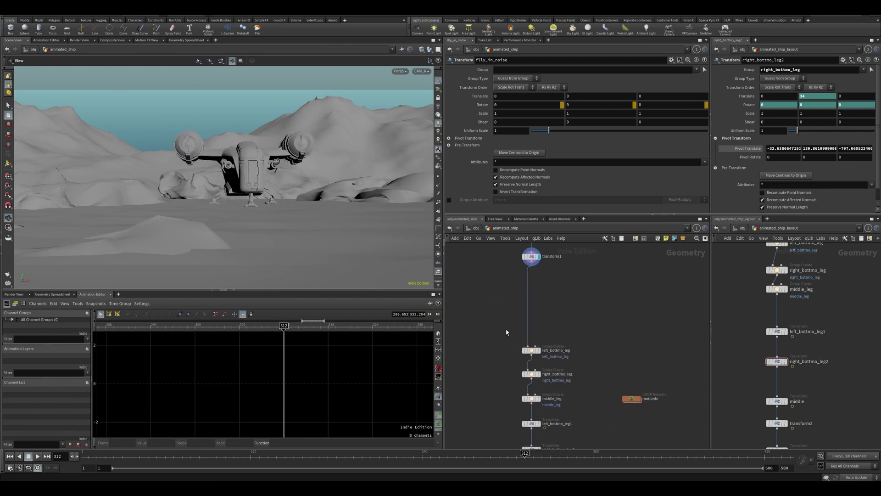
# Display the left_bottmo_leg, right_bottmo_leg and middle_leg group nodes in turn to view each leg's primitive group
pyautogui.click(531, 350)
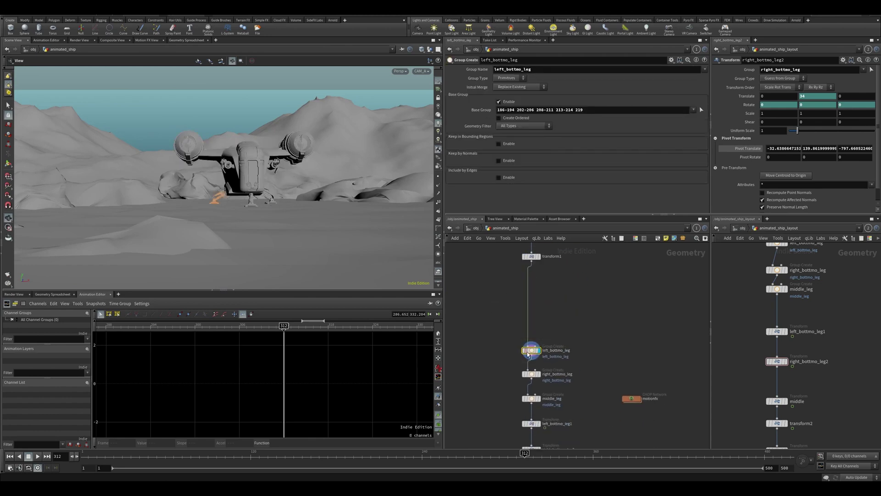
pyautogui.click(538, 374)
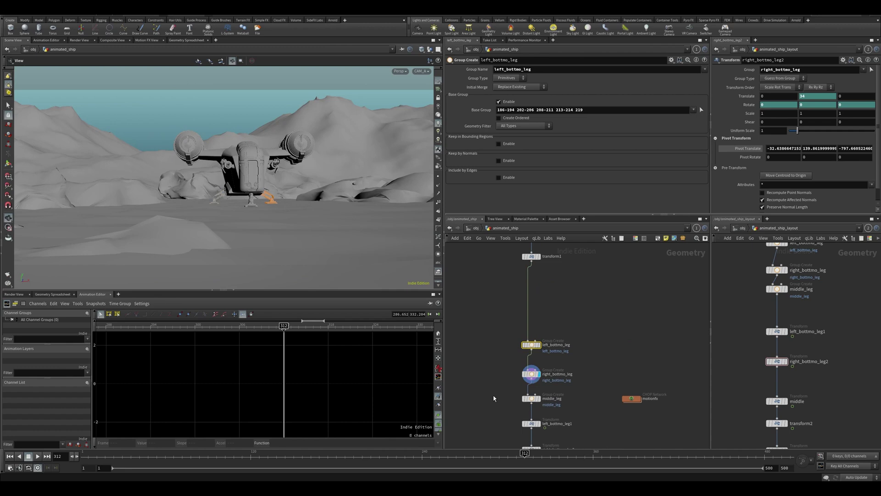
pyautogui.click(497, 396)
pyautogui.moveTo(497, 397); pyautogui.dragTo(498, 362, button='middle')
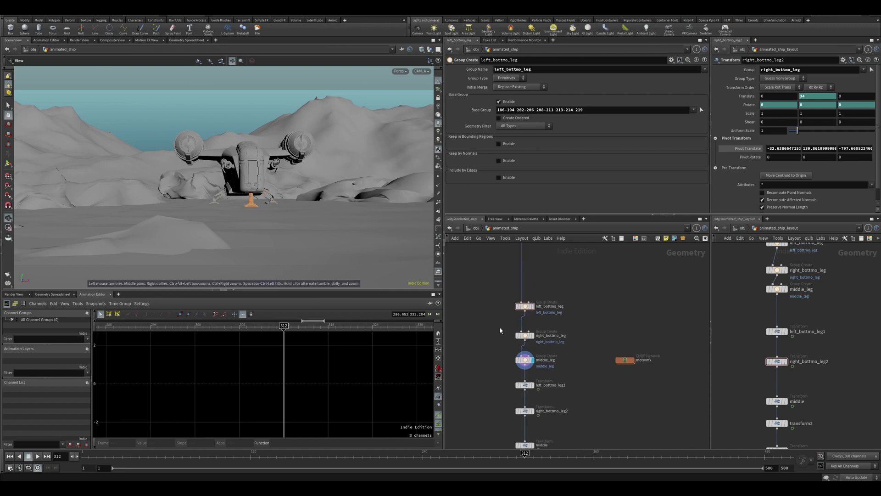
pyautogui.moveTo(543, 366); pyautogui.dragTo(530, 362)
pyautogui.moveTo(575, 285); pyautogui.dragTo(533, 350)
pyautogui.moveTo(500, 371); pyautogui.dragTo(497, 331, button='middle')
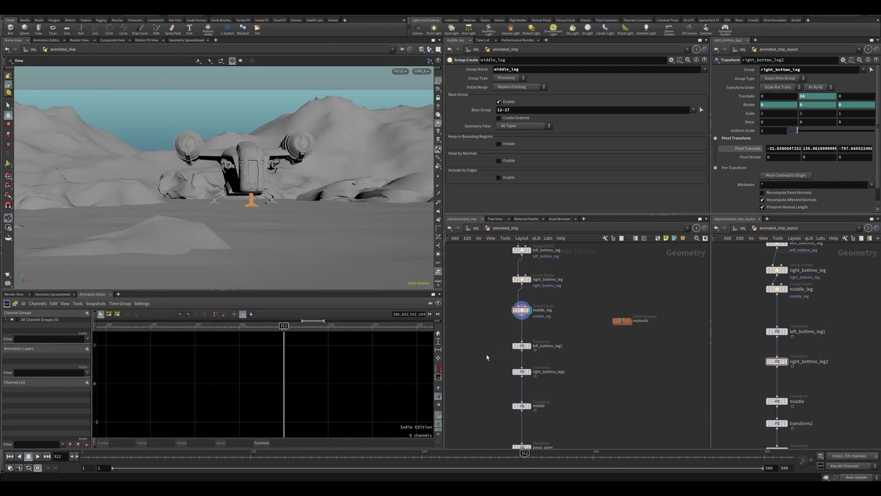
# Display the left_bottmo_leg1 transform with its handle and move to frame 135
pyautogui.moveTo(550, 334); pyautogui.dragTo(477, 350)
pyautogui.press('Return')
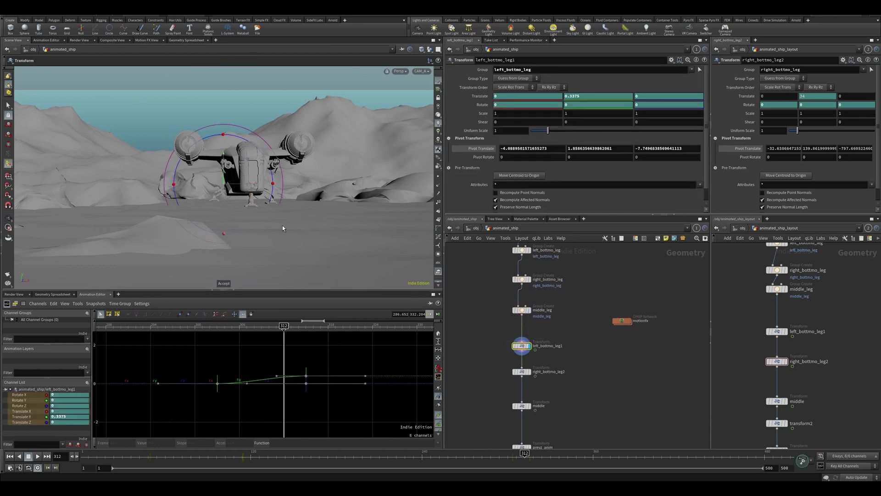
pyautogui.moveTo(243, 460); pyautogui.dragTo(272, 458)
pyautogui.keyDown('alt'); pyautogui.moveTo(252, 266); pyautogui.dragTo(248, 242); pyautogui.keyUp('alt')
pyautogui.keyDown('alt'); pyautogui.moveTo(249, 239); pyautogui.dragTo(249, 211, button='right'); pyautogui.keyUp('alt')
pyautogui.press('Escape')
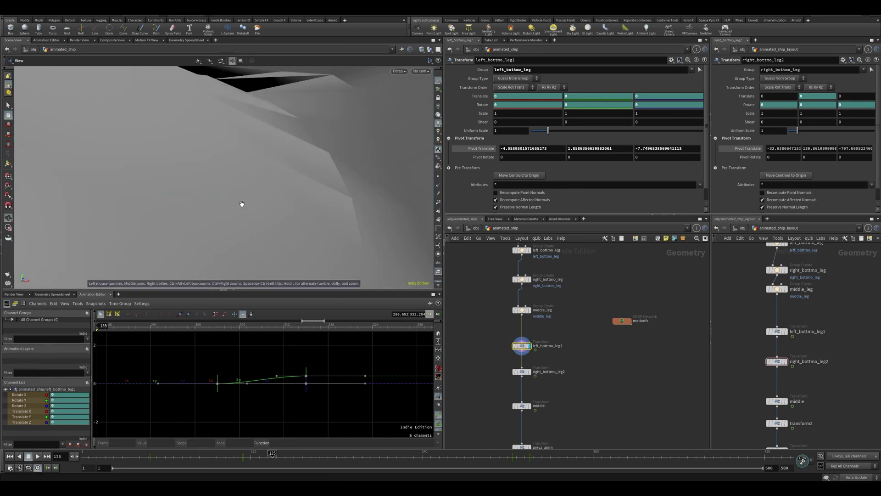
# Scrub between about frames 44 and 135 to examine the left bottom leg's rotation from close up
pyautogui.moveTo(241, 202); pyautogui.dragTo(274, 322)
pyautogui.moveTo(271, 183); pyautogui.dragTo(268, 339, button='middle')
pyautogui.moveTo(274, 179); pyautogui.dragTo(289, 167)
pyautogui.moveTo(289, 167); pyautogui.dragTo(227, 202, button='right')
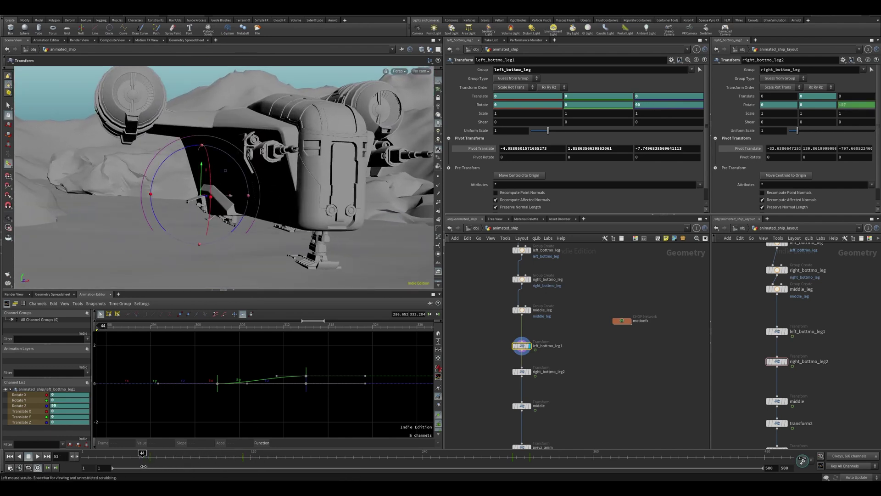
pyautogui.moveTo(246, 252); pyautogui.dragTo(340, 261, button='right')
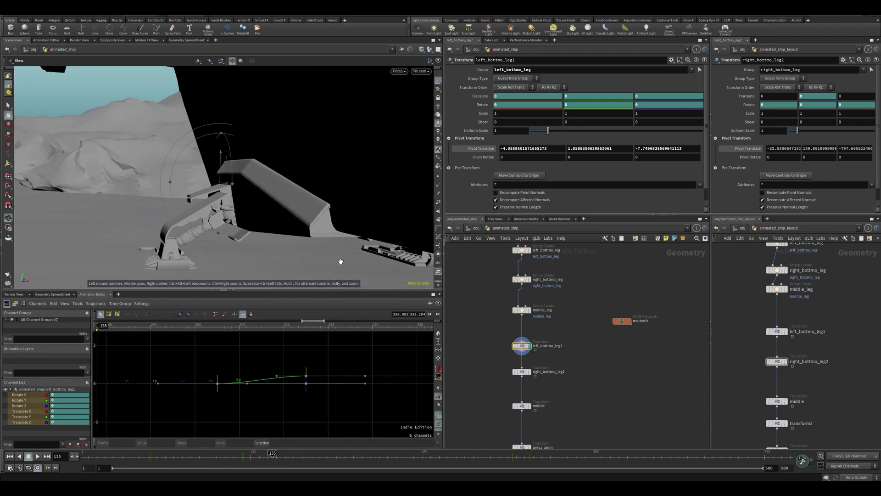
pyautogui.moveTo(230, 456); pyautogui.dragTo(264, 462)
# Examine the left bottom leg and its pivot beneath the hull at frame 131 from several angles
pyautogui.moveTo(198, 234); pyautogui.dragTo(299, 189, button='right')
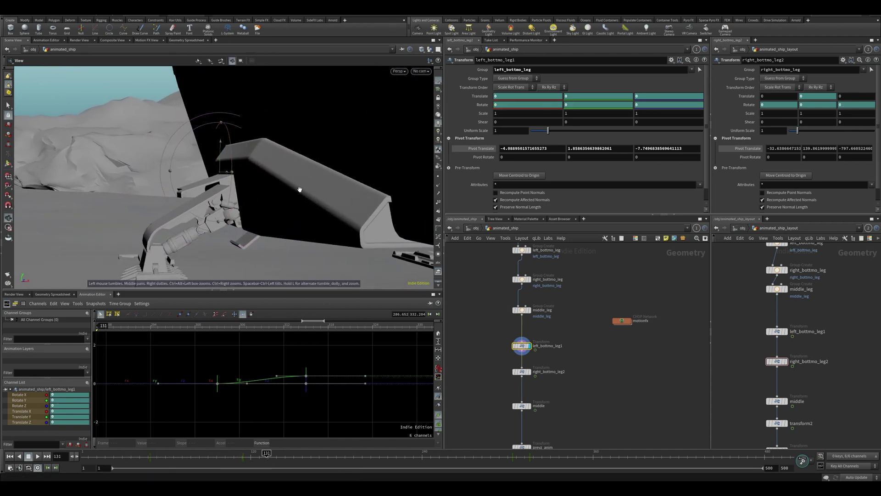
pyautogui.moveTo(299, 189); pyautogui.dragTo(230, 240)
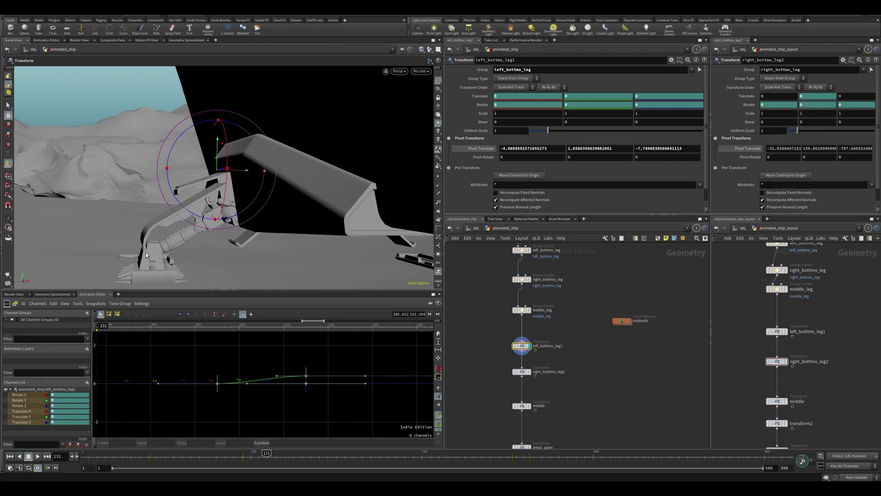
pyautogui.moveTo(257, 184); pyautogui.dragTo(160, 234, button='right')
pyautogui.moveTo(207, 210); pyautogui.dragTo(222, 217, button='right')
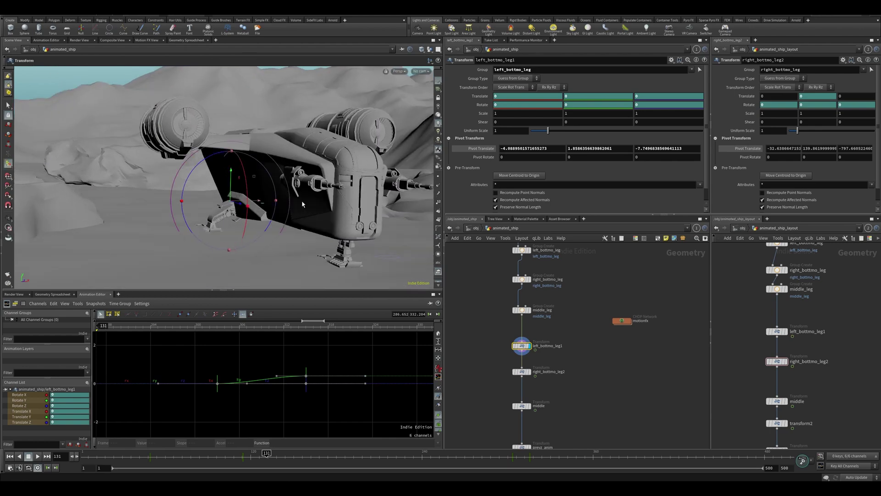
pyautogui.moveTo(276, 233); pyautogui.dragTo(299, 182, button='right')
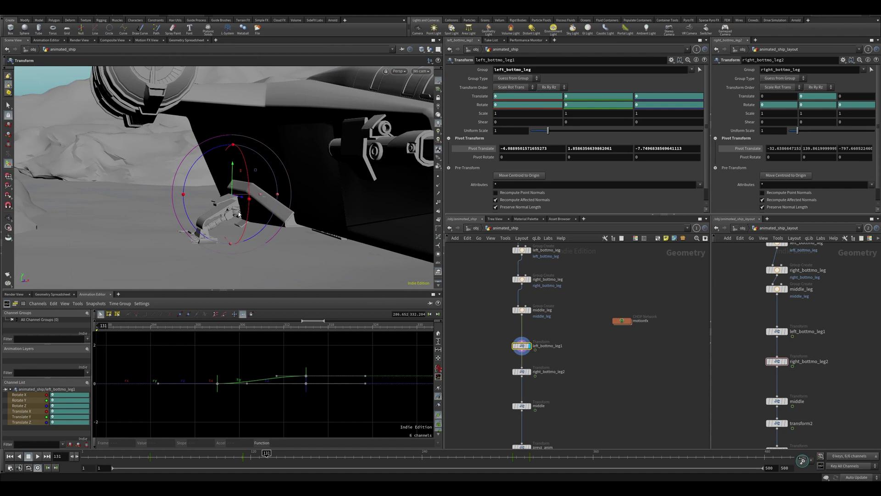
pyautogui.moveTo(227, 229); pyautogui.dragTo(373, 232)
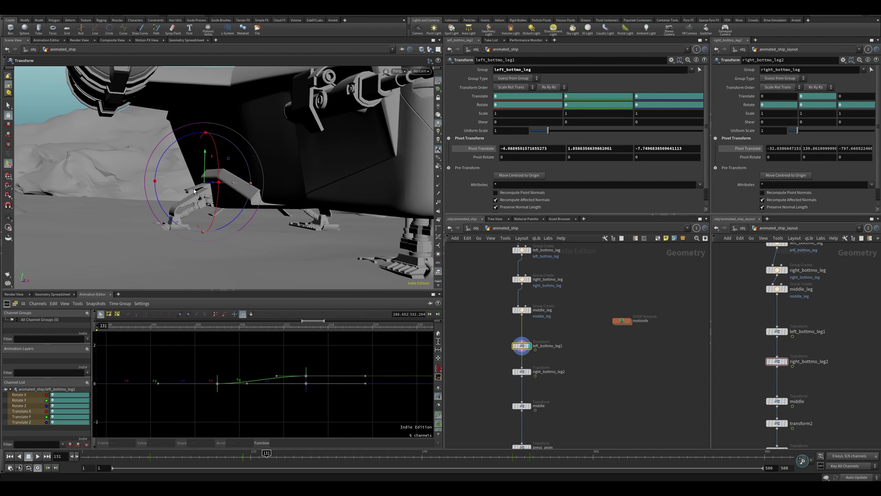
pyautogui.keyDown('alt'); pyautogui.moveTo(194, 191); pyautogui.dragTo(228, 206, button='right'); pyautogui.keyUp('alt')
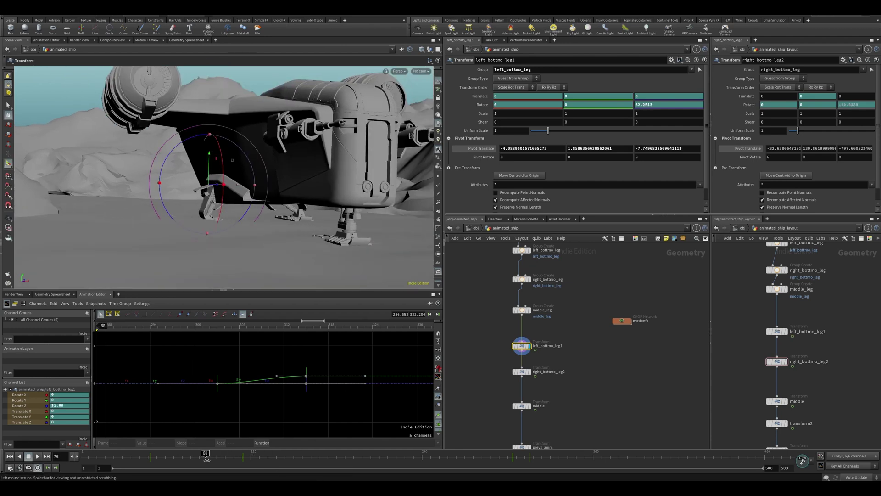
# Display the right_bottmo_leg2 and middle transforms in turn and scrub the leg animation back to frame 104
pyautogui.click(528, 372)
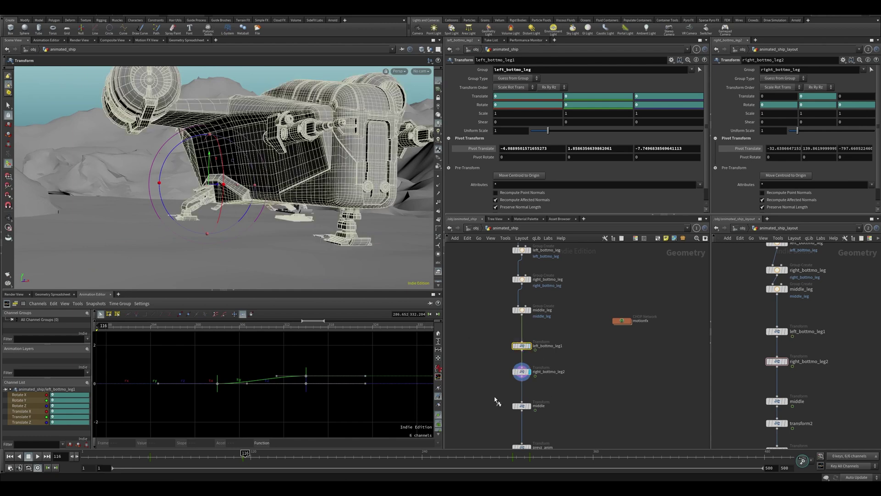
pyautogui.hotkey('ctrl', 'z')
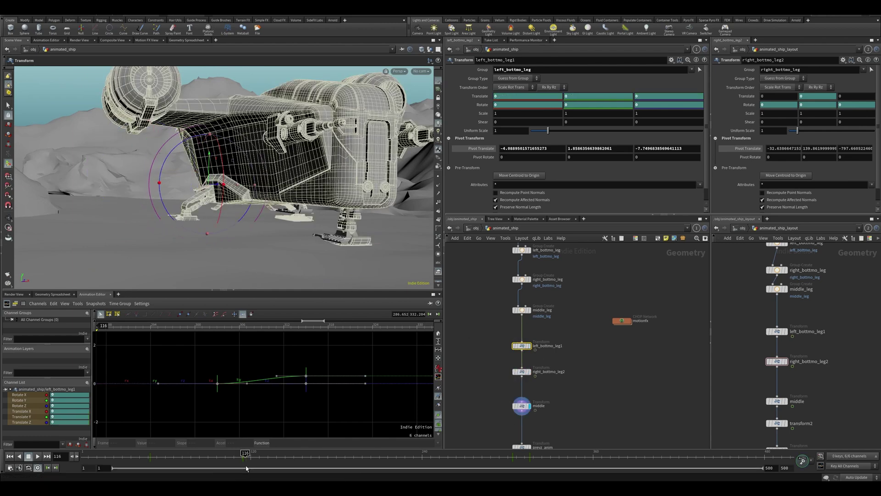
pyautogui.moveTo(246, 457); pyautogui.dragTo(185, 458)
pyautogui.moveTo(260, 470); pyautogui.dragTo(186, 470)
pyautogui.click(507, 369)
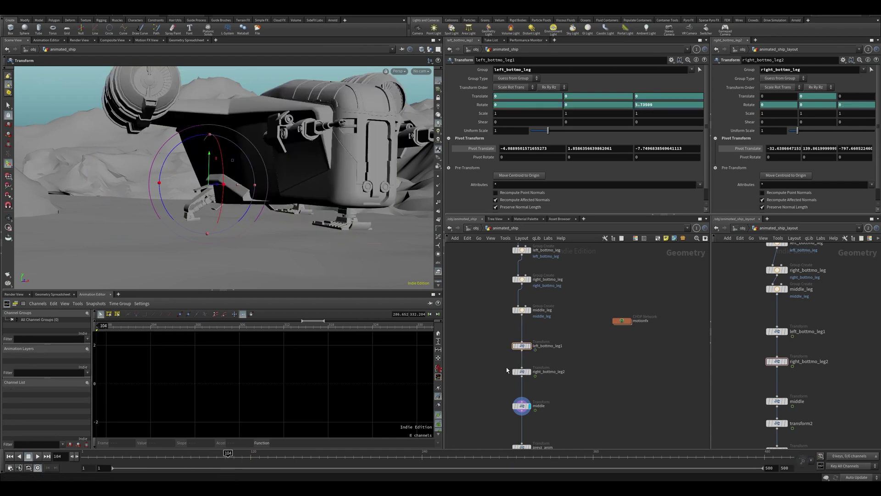
# Select the middle transform to view the middle leg's keyed translation channels and its pivot
pyautogui.moveTo(508, 370); pyautogui.dragTo(500, 352, button='middle')
pyautogui.moveTo(486, 375); pyautogui.dragTo(557, 413)
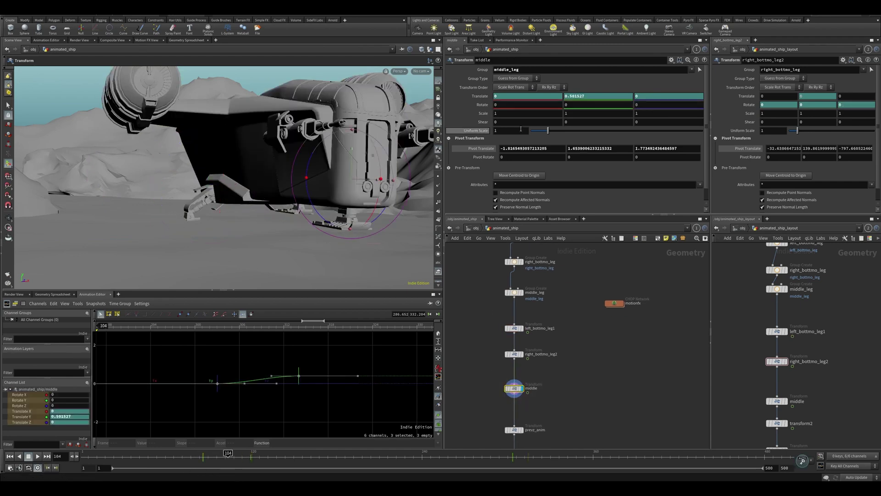
pyautogui.moveTo(484, 376); pyautogui.dragTo(532, 397)
# Display the prevz_anim transform and play back the ship's main flight path through the shot camera up to frame 263
pyautogui.moveTo(494, 442); pyautogui.dragTo(486, 370, button='middle')
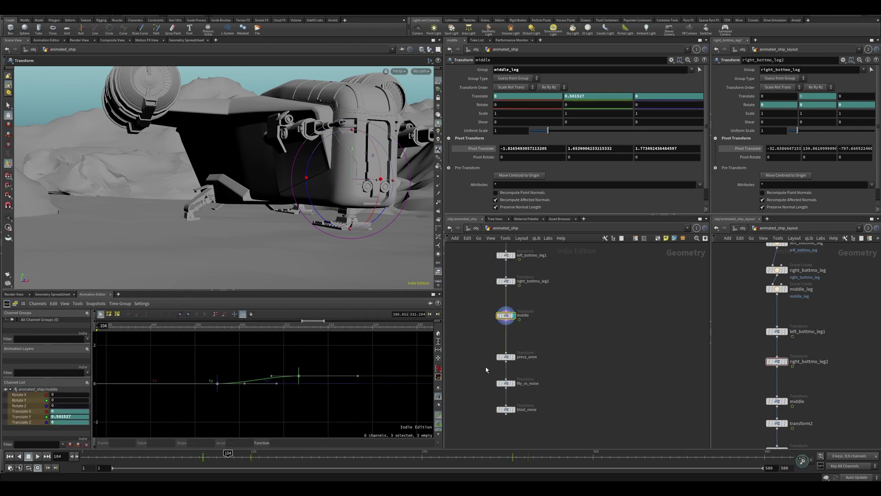
pyautogui.click(506, 356)
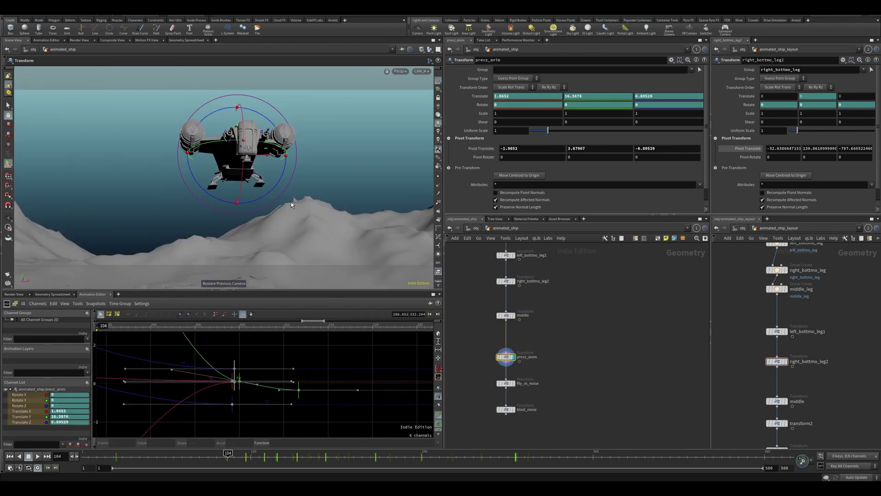
pyautogui.moveTo(226, 458); pyautogui.dragTo(129, 458)
pyautogui.press('Up')
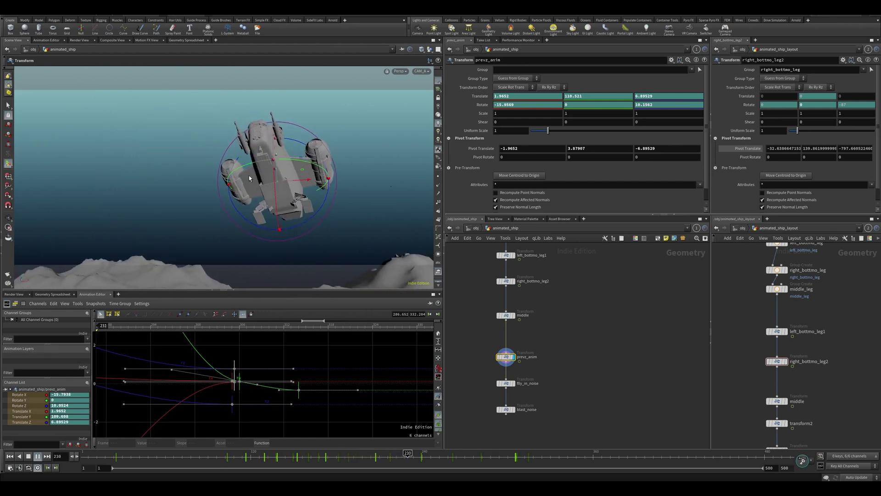
pyautogui.press('Up')
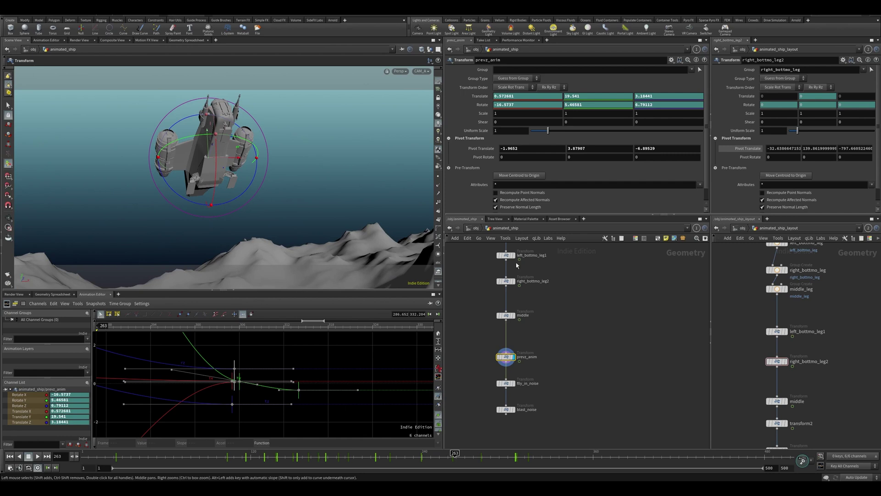
# Display the fly-in noise transform and play back its rotation noise, stopping at frame 75
pyautogui.moveTo(511, 360); pyautogui.dragTo(527, 353, button='middle')
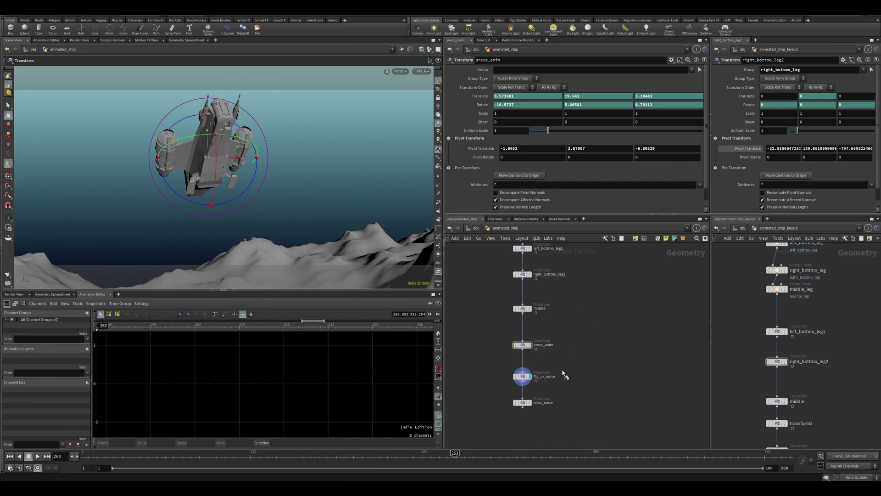
pyautogui.click(524, 375)
pyautogui.click(206, 455)
pyautogui.press('Up')
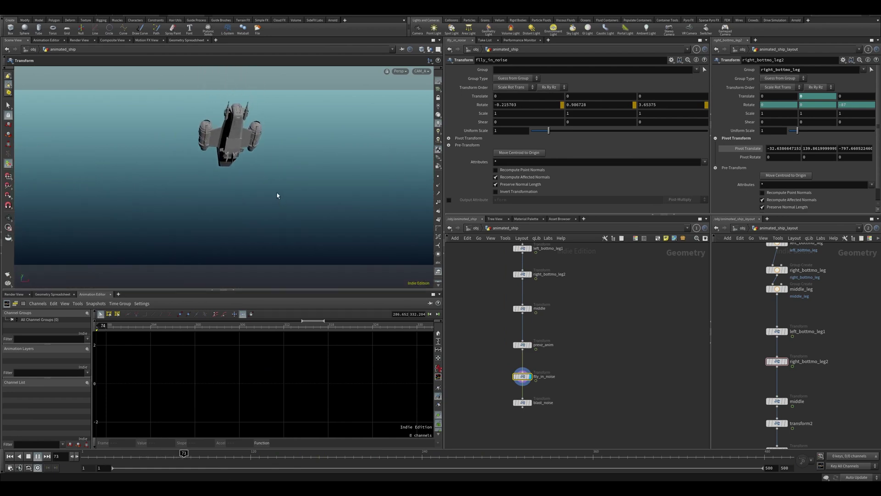
pyautogui.press('Up')
pyautogui.moveTo(180, 455); pyautogui.dragTo(187, 454)
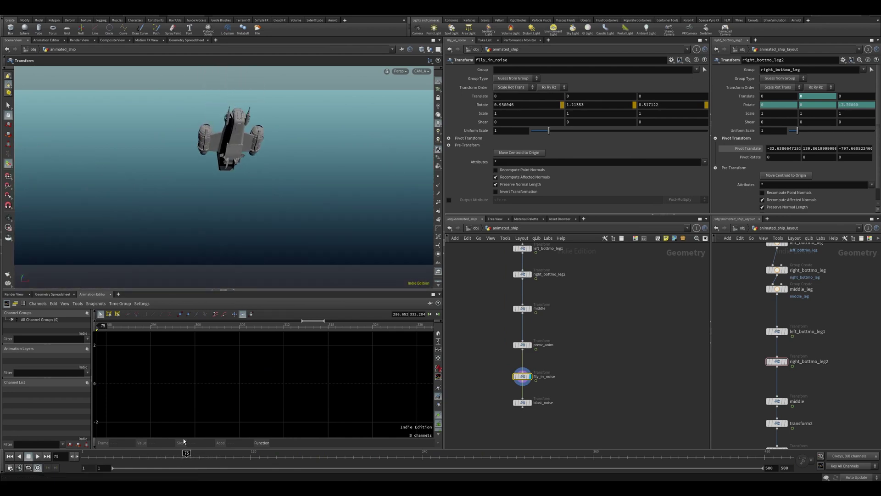
# Examine the fly-in noise motion from a free view of the landing site while playing frames 75 to 144
pyautogui.keyDown('alt'); pyautogui.moveTo(264, 228); pyautogui.dragTo(256, 181); pyautogui.keyUp('alt')
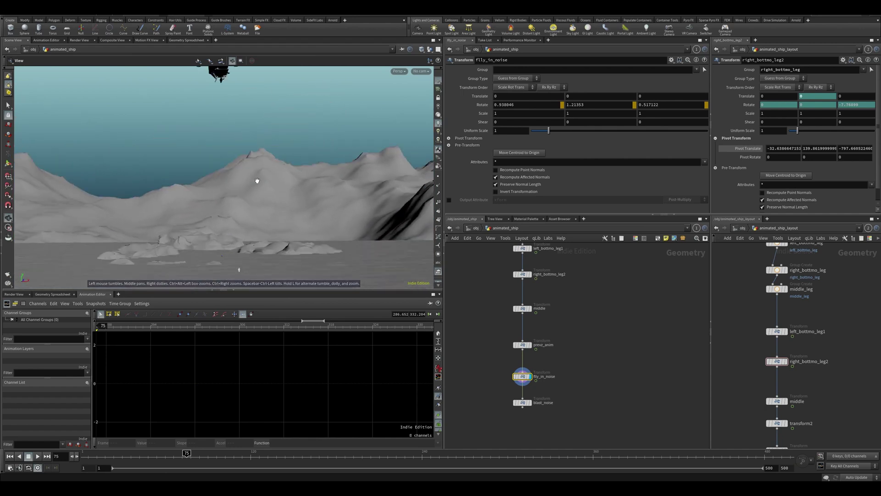
pyautogui.keyDown('alt'); pyautogui.moveTo(256, 181); pyautogui.dragTo(210, 200, button='right'); pyautogui.keyUp('alt')
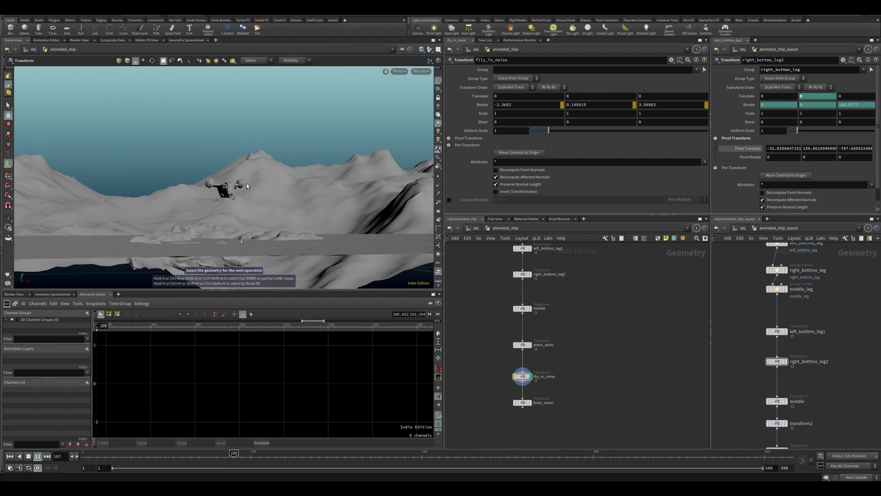
pyautogui.press('Up')
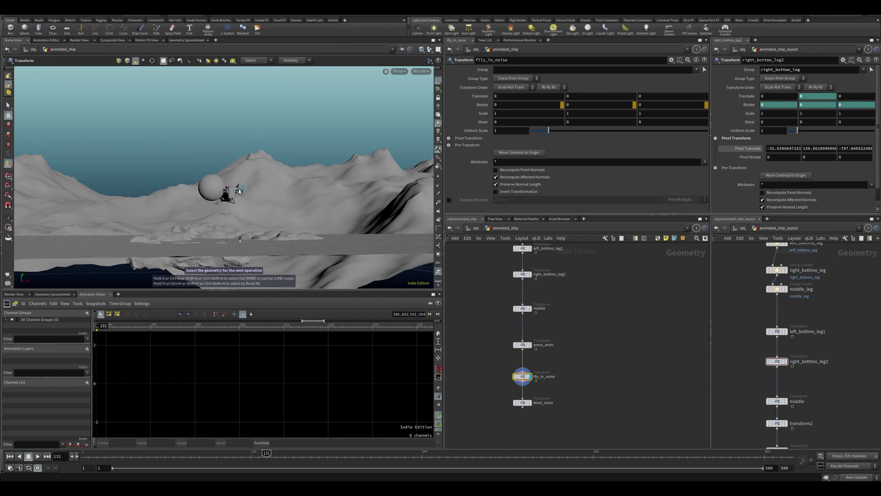
pyautogui.scroll(5, 238, 188)
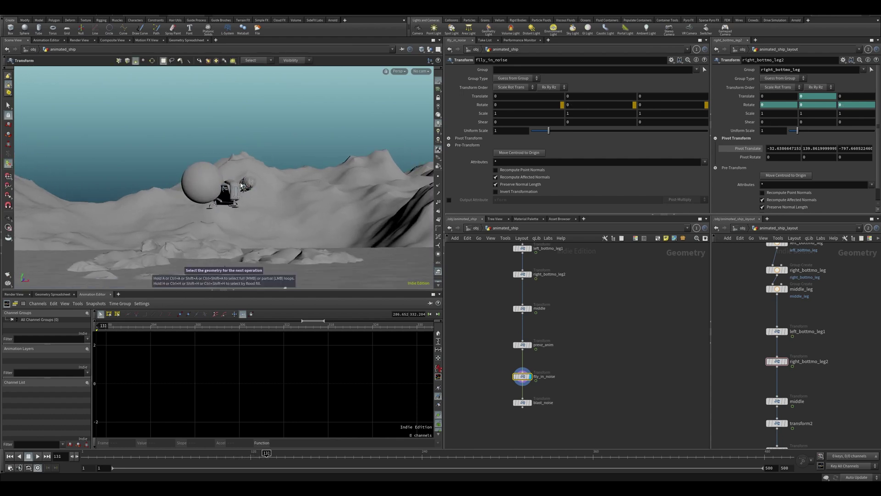
pyautogui.keyDown('alt'); pyautogui.moveTo(309, 255); pyautogui.dragTo(370, 233); pyautogui.keyUp('alt')
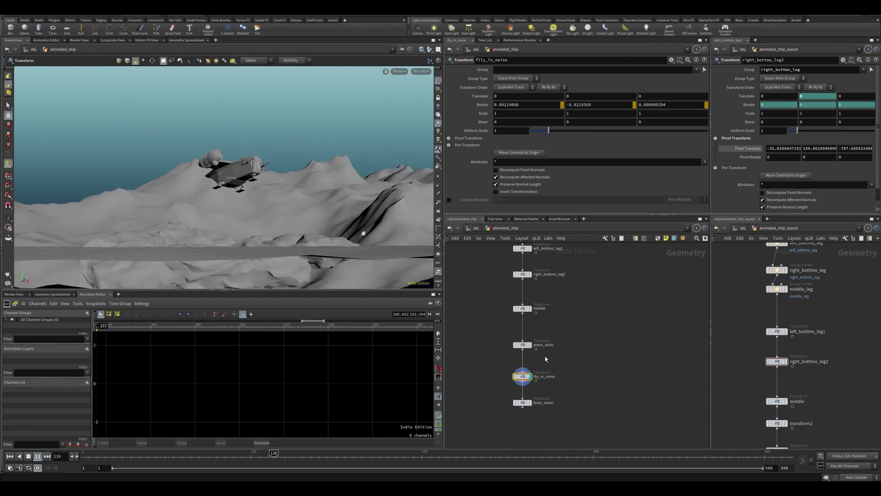
pyautogui.keyDown('alt'); pyautogui.moveTo(250, 176); pyautogui.dragTo(234, 185, button='right'); pyautogui.keyUp('alt')
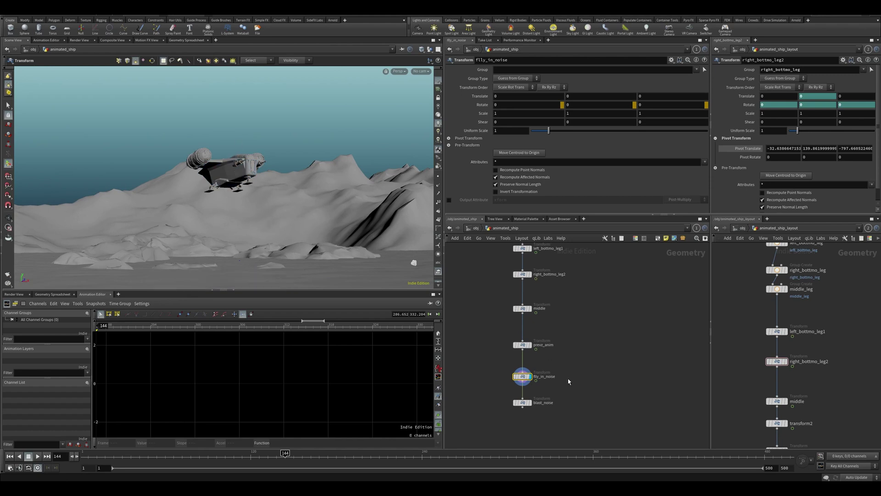
# Display blast_noise, play it to frame 149, and open the noise2 Motion FX parameters of its rotation
pyautogui.moveTo(218, 464); pyautogui.dragTo(212, 462)
pyautogui.press('Up')
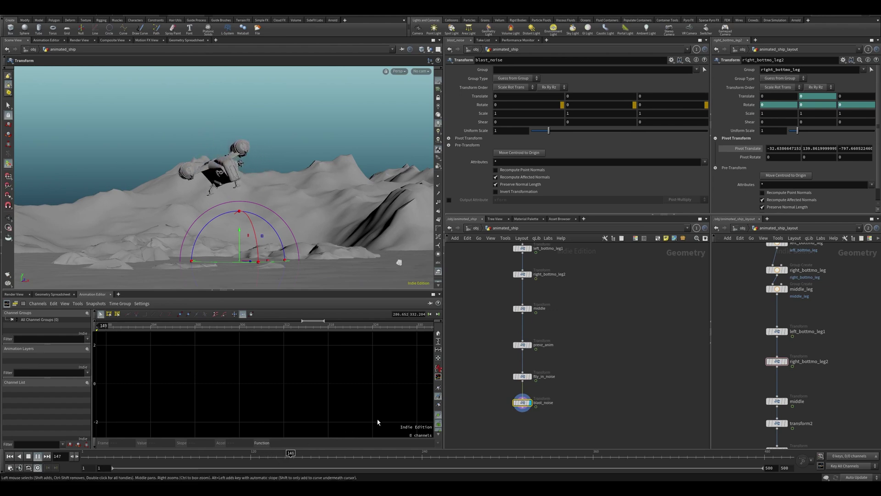
pyautogui.rightClick(482, 106)
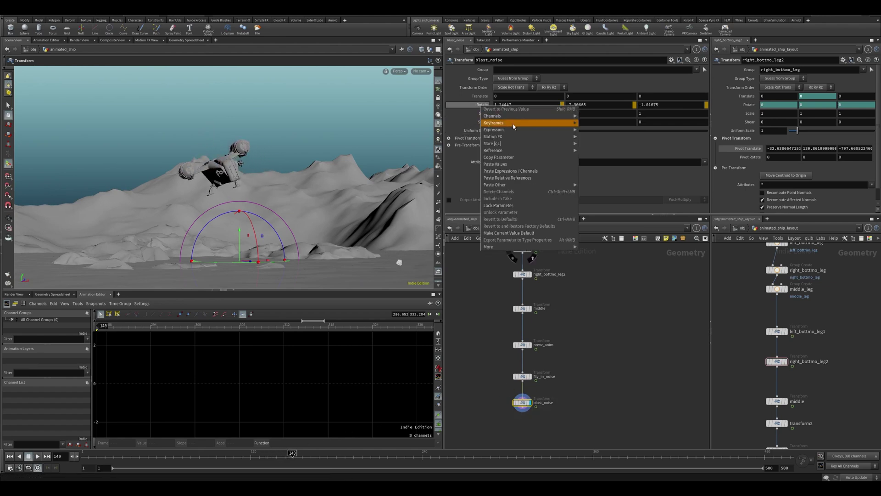
pyautogui.moveTo(534, 141)
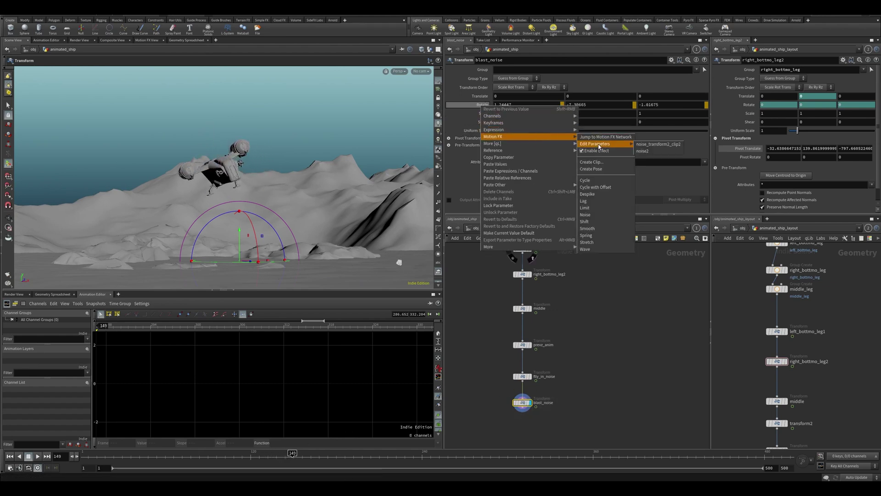
pyautogui.click(655, 153)
pyautogui.moveTo(649, 27); pyautogui.dragTo(584, 69)
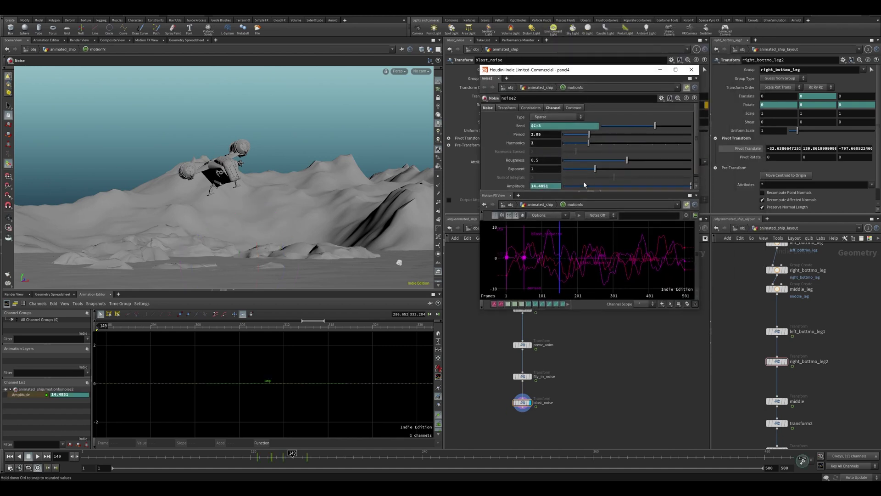
# Try a noise2 period of 0.86 and examine the resulting rotation curves in the Motion FX graph
pyautogui.moveTo(590, 137); pyautogui.dragTo(573, 259)
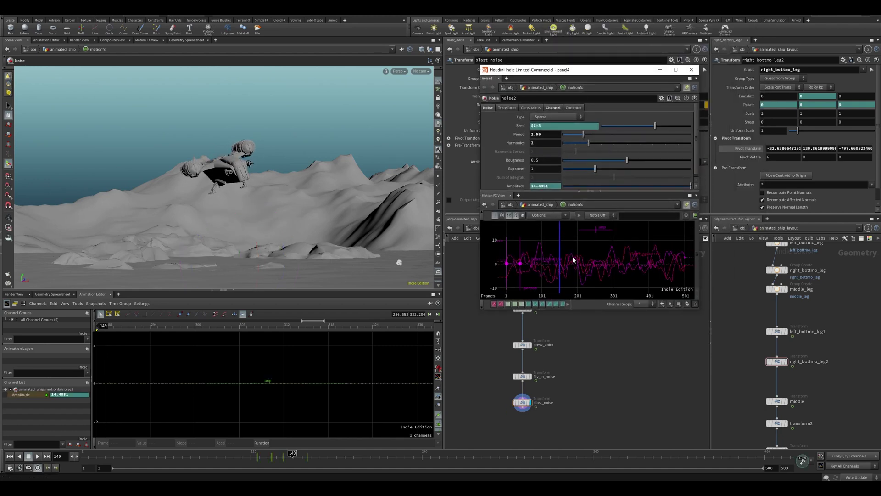
pyautogui.moveTo(558, 267); pyautogui.dragTo(591, 265, button='middle')
pyautogui.moveTo(591, 265); pyautogui.dragTo(553, 264, button='right')
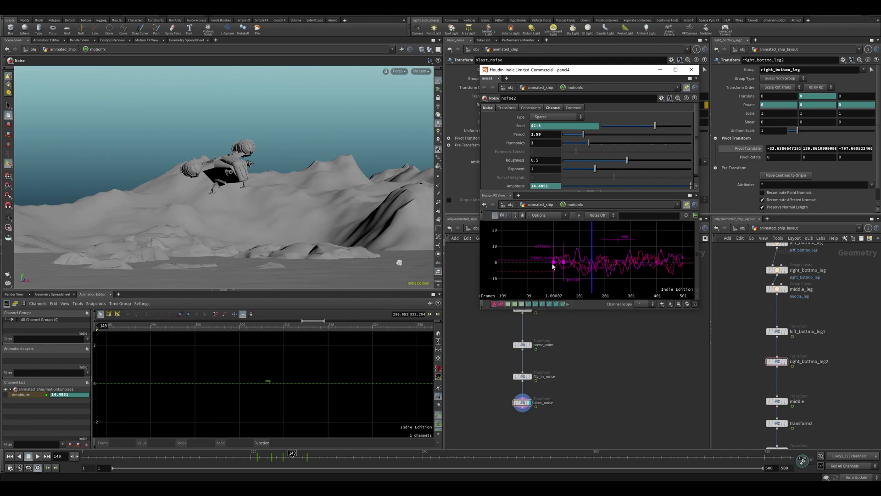
pyautogui.moveTo(553, 264); pyautogui.dragTo(538, 263)
pyautogui.moveTo(283, 456); pyautogui.dragTo(271, 458)
pyautogui.moveTo(583, 134); pyautogui.dragTo(574, 134)
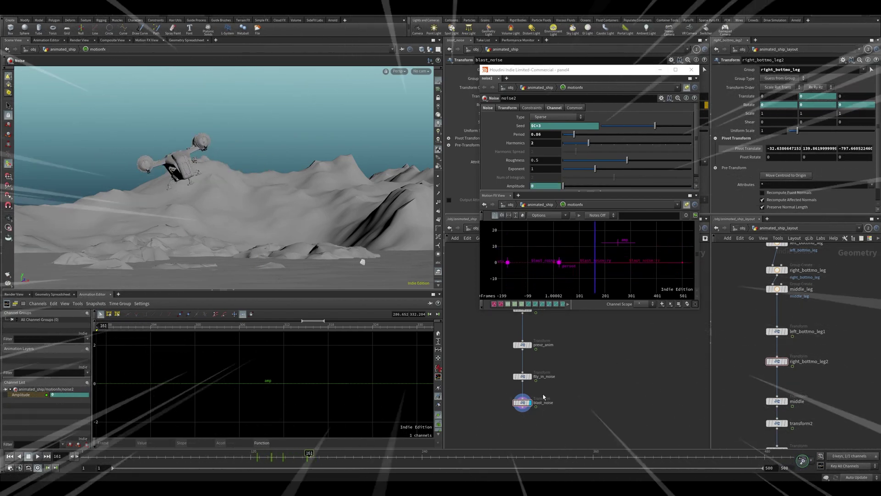
# Play back the blast_noise shake from about frame 134 and set the noise2 period to 1.21
pyautogui.click(522, 402)
pyautogui.scroll(-5, 299, 396)
pyautogui.moveTo(291, 456); pyautogui.dragTo(271, 457)
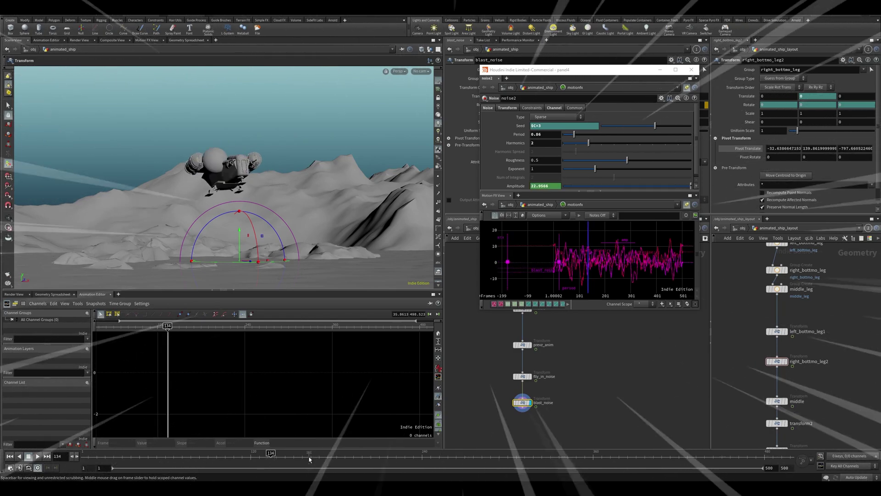
pyautogui.click(37, 455)
pyautogui.click(268, 455)
pyautogui.moveTo(574, 134); pyautogui.dragTo(578, 134)
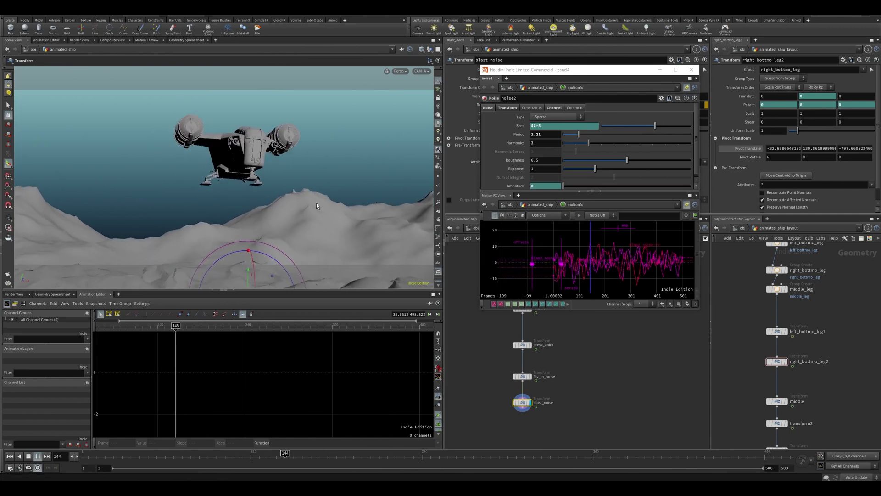
# Review the blast shake through the shot camera, stop at frame 112, and close the noise2 parameters
pyautogui.click(226, 455)
pyautogui.click(227, 457)
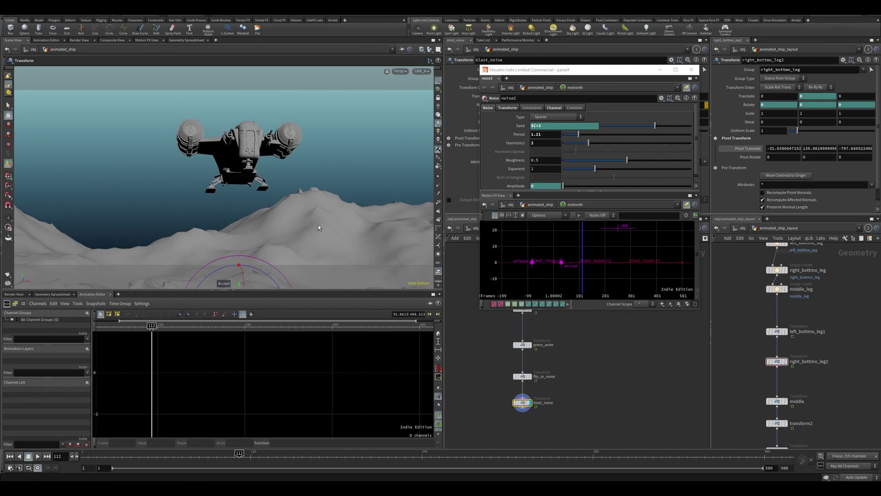
pyautogui.click(692, 70)
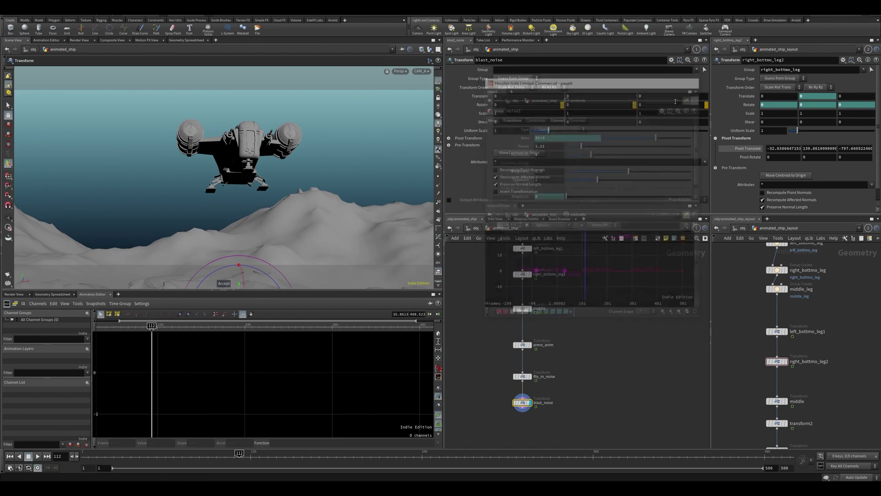
# Set blast_noise's pivot translate to the centroid expressions $CEX, $CEY and $CEZ
pyautogui.click(449, 138)
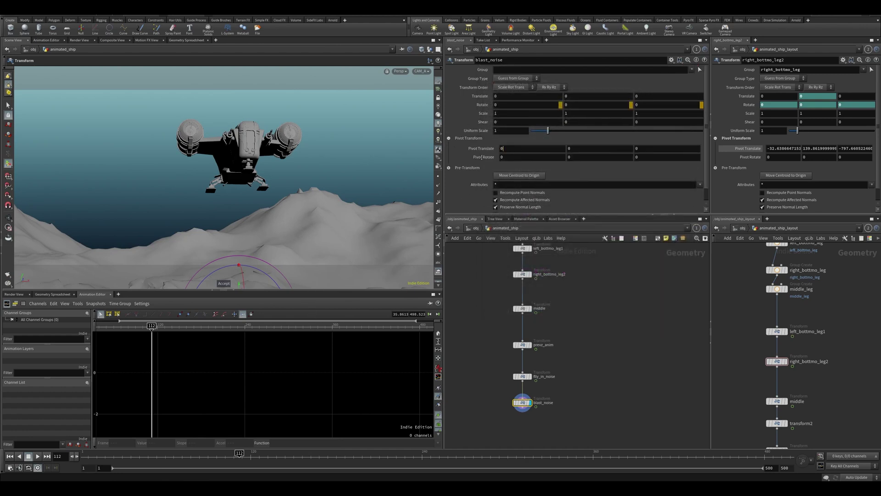
pyautogui.write('$CEZ')
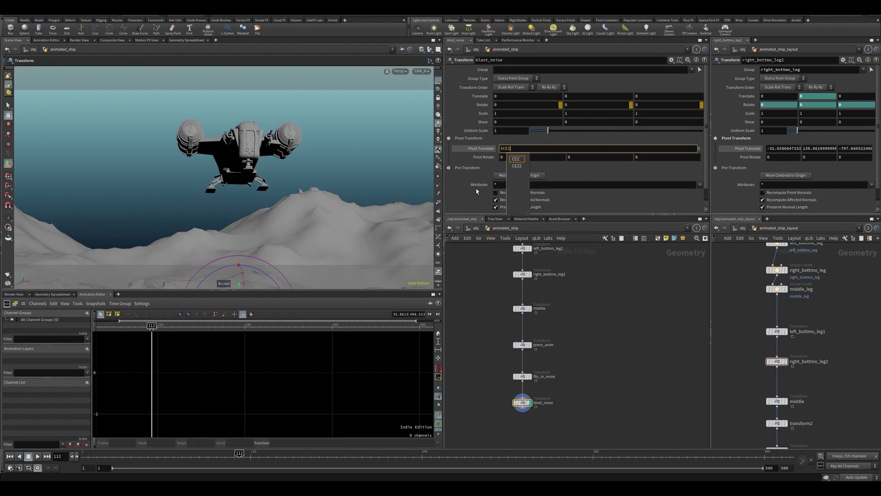
pyautogui.press('Tab')
pyautogui.click(538, 150)
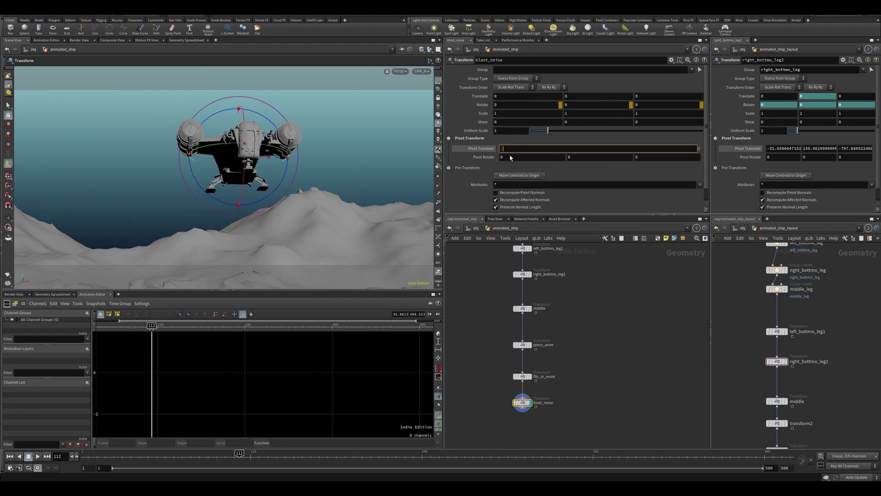
pyautogui.click(511, 158)
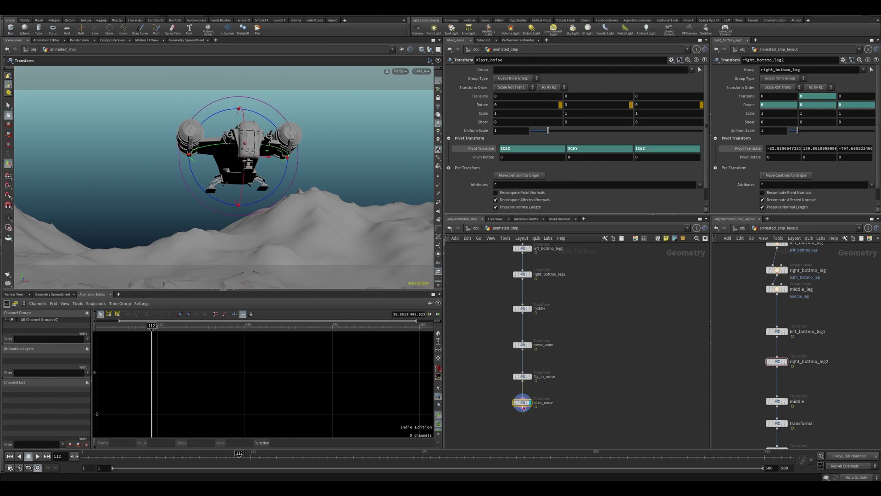
# Select the fly-in noise transform, return to blast_noise, and scrub to frame 114 to check the pivot on the ship
pyautogui.click(523, 376)
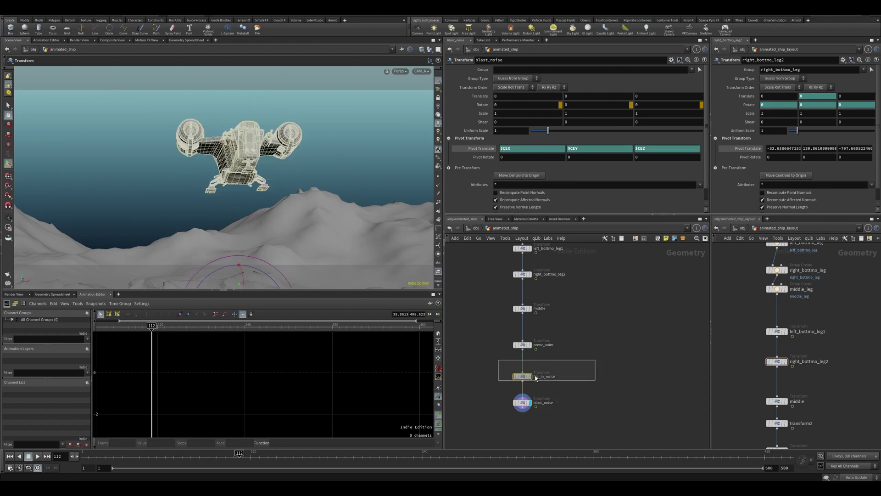
pyautogui.click(449, 138)
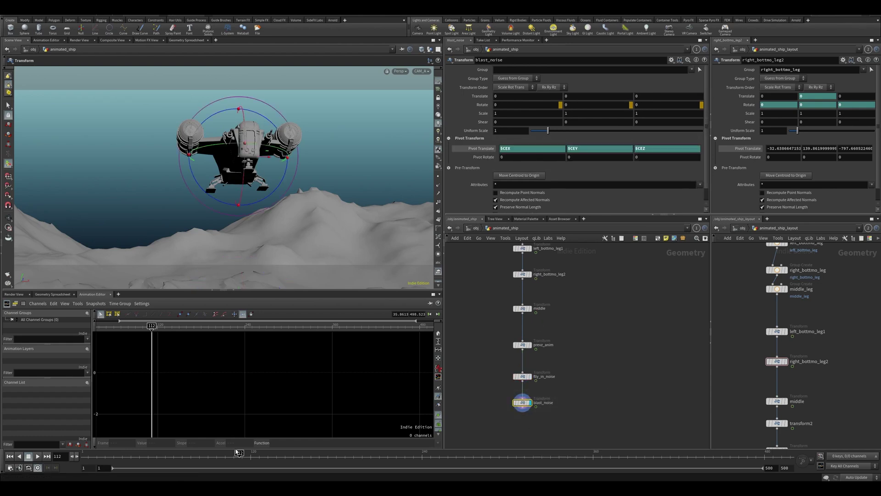
pyautogui.moveTo(237, 452)
pyautogui.mouseDown()
pyautogui.moveTo(300, 465)
pyautogui.moveTo(242, 459)
pyautogui.mouseUp()
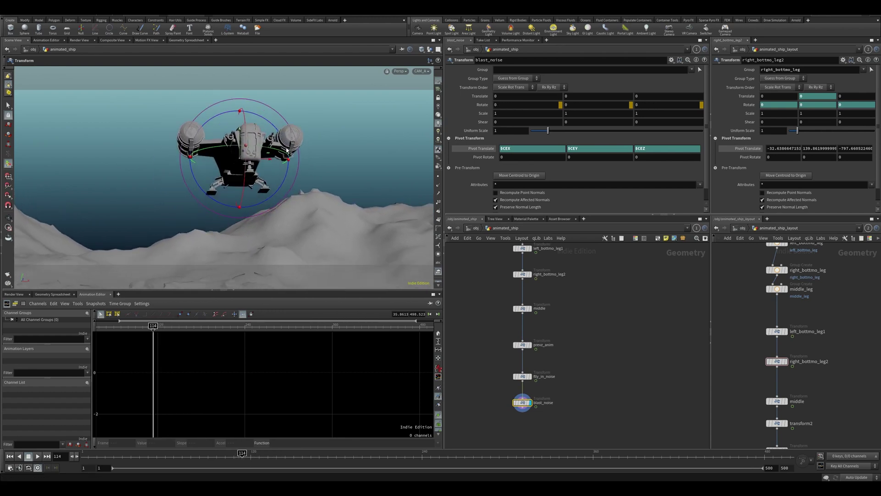
# Shift all noise2 amplitude keys earlier so the curve starts at frame 110, and play back the blast shake
pyautogui.press('Up')
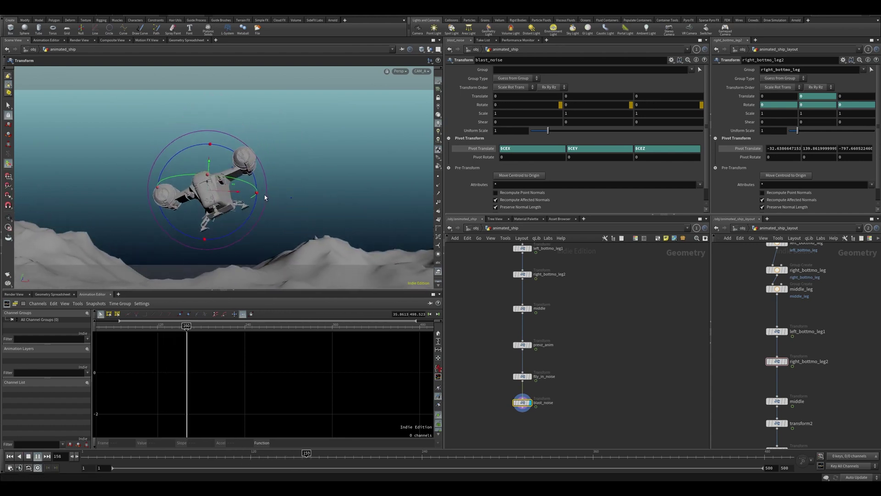
pyautogui.click(262, 454)
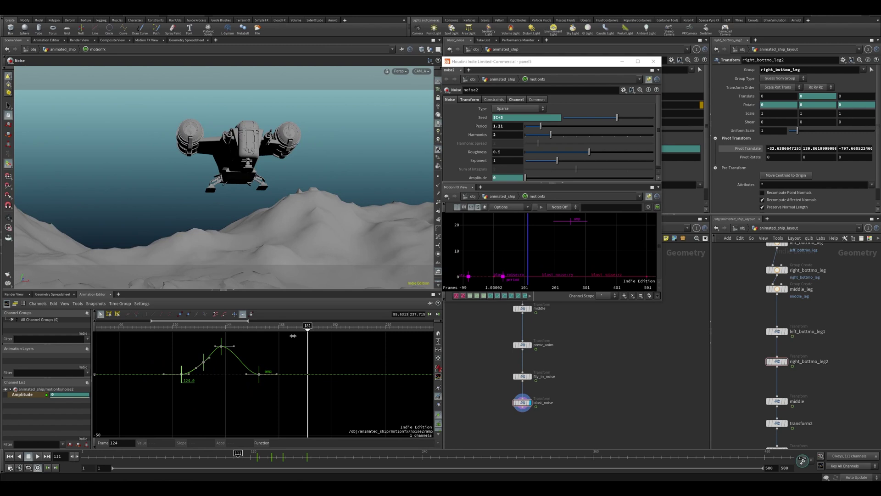
pyautogui.moveTo(293, 336); pyautogui.dragTo(252, 362)
pyautogui.moveTo(184, 382); pyautogui.dragTo(152, 382)
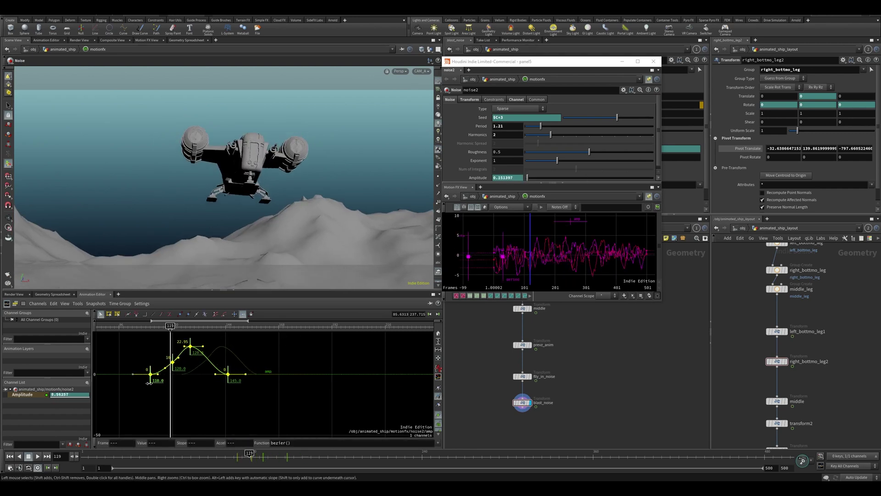
pyautogui.click(156, 352)
pyautogui.click(146, 327)
pyautogui.press('Up')
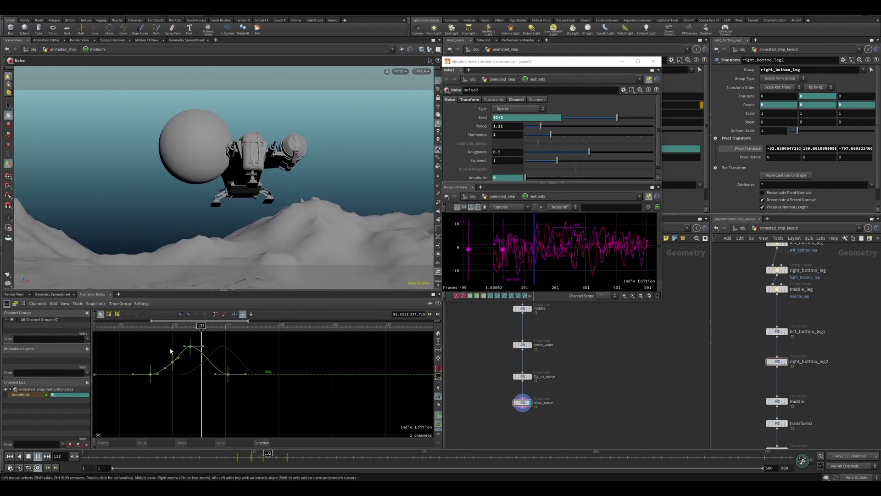
# Shift the noise2 amplitude keys a few frames later, place the peak key at frame 132, and replay the shake
pyautogui.press('Up')
pyautogui.moveTo(286, 337); pyautogui.dragTo(244, 354)
pyautogui.moveTo(150, 384); pyautogui.dragTo(167, 381)
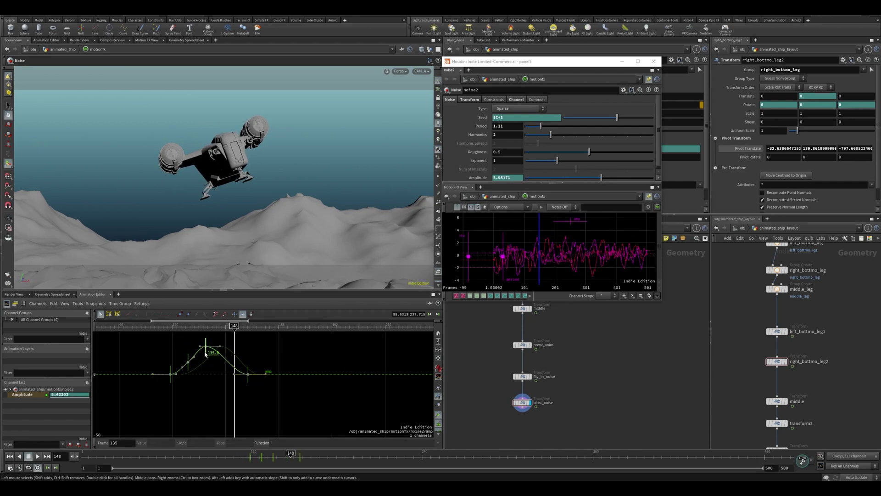
pyautogui.press('Up')
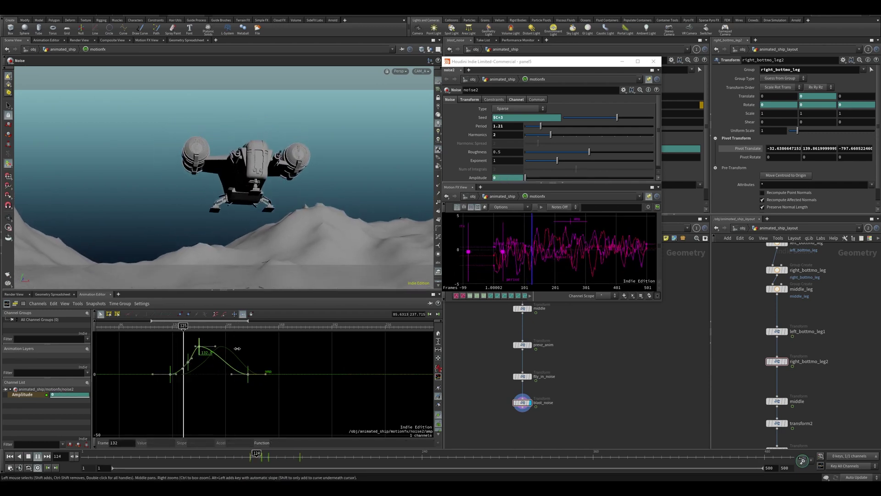
pyautogui.press('Up')
# Raise the noise2 amplitude peak key to about 35.12 and play back the stronger blast shake
pyautogui.moveTo(273, 344); pyautogui.dragTo(280, 362, button='middle')
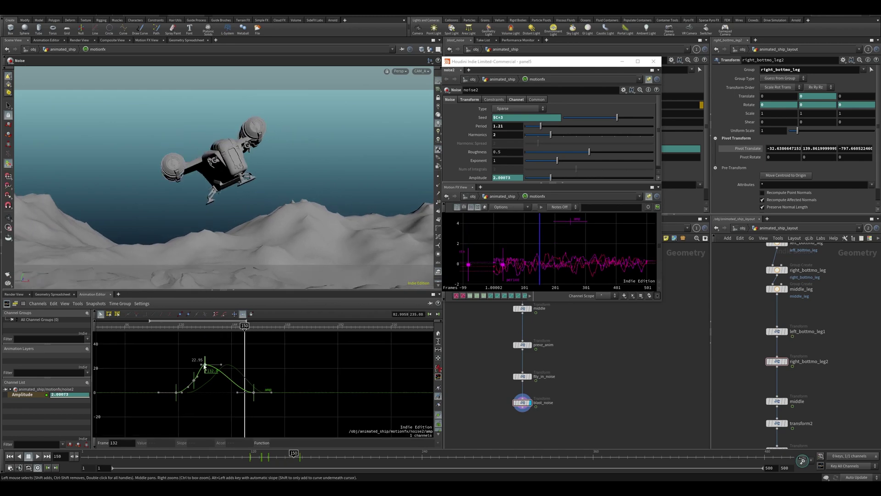
pyautogui.moveTo(205, 364); pyautogui.dragTo(205, 350)
pyautogui.moveTo(242, 342); pyautogui.dragTo(169, 336)
pyautogui.press('Up')
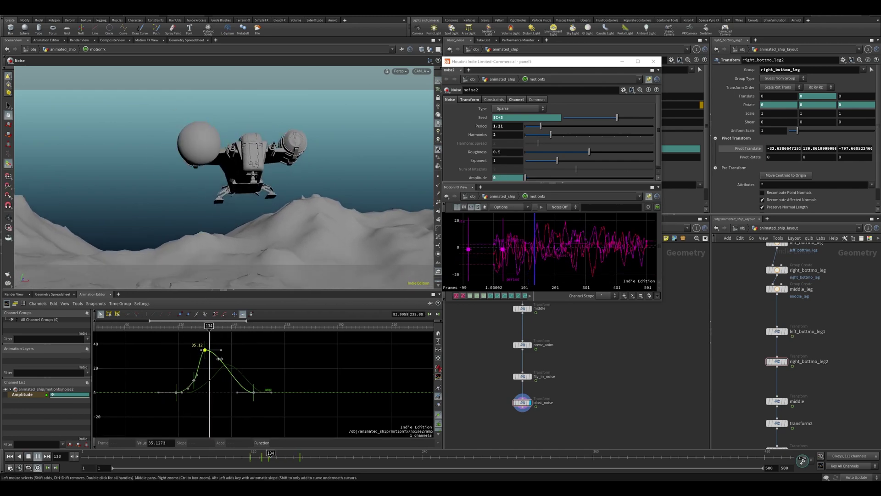
pyautogui.moveTo(290, 349); pyautogui.dragTo(168, 347)
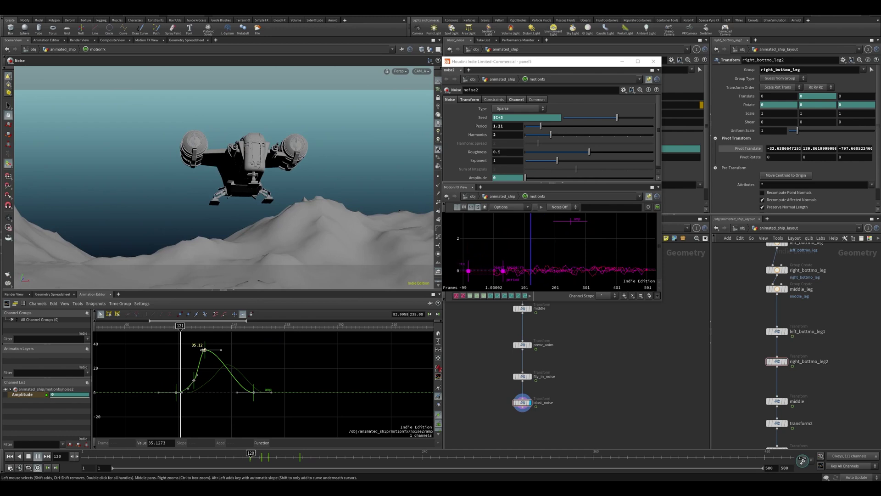
pyautogui.press('Up')
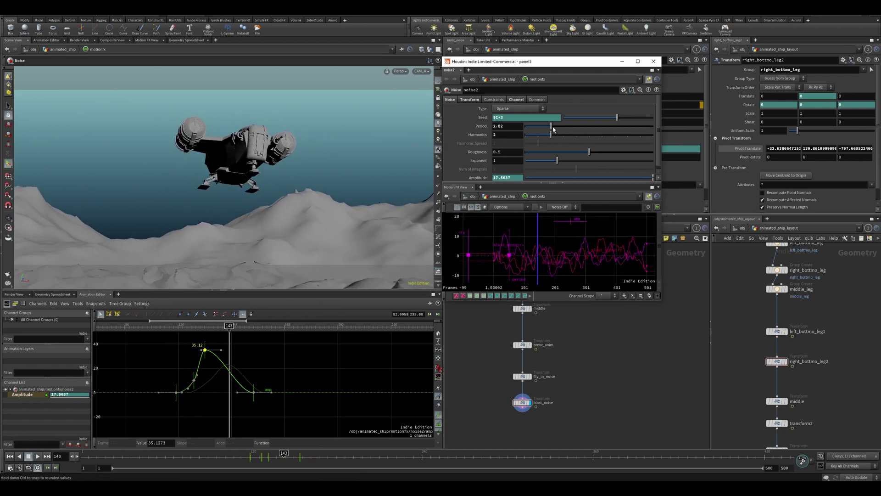
# Adjust the noise2 period to 1.78, replaying the blast shake between changes
pyautogui.moveTo(183, 321); pyautogui.dragTo(175, 321)
pyautogui.click(186, 327)
pyautogui.press('Up')
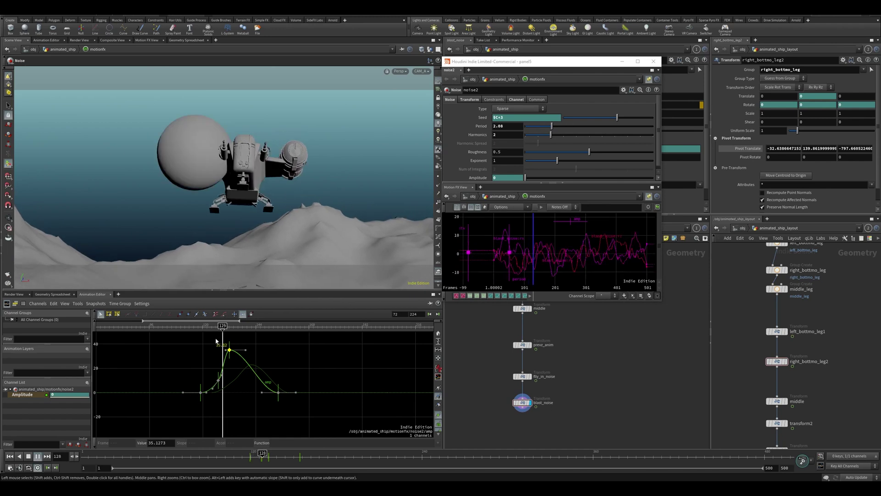
pyautogui.press('Up')
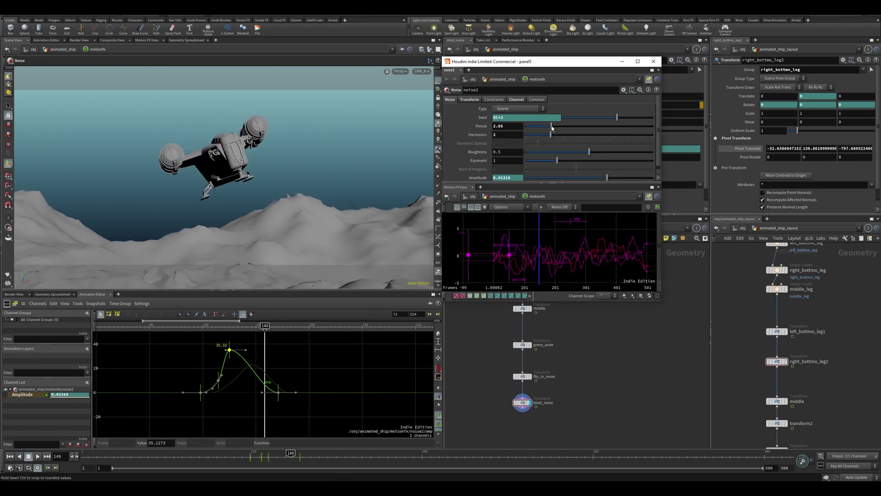
pyautogui.press('Up')
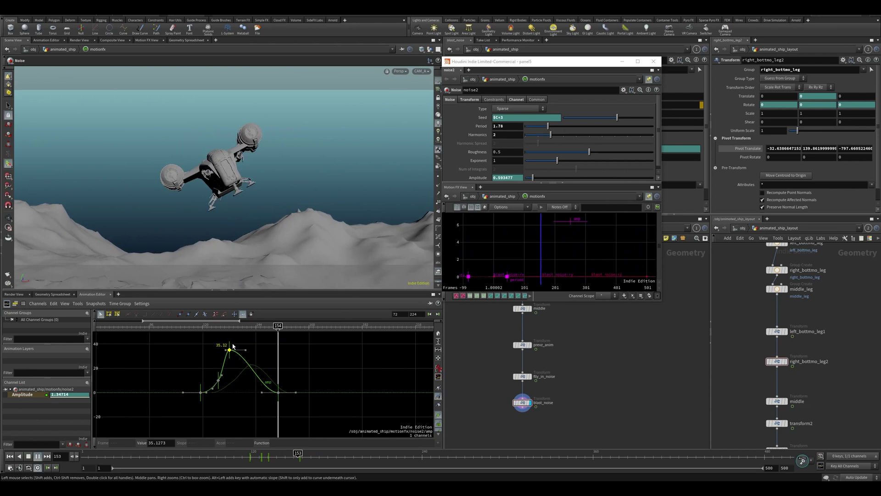
# Play back the shake and the recovery after it, stop at frame 180, and close the noise2 parameters
pyautogui.press('Up')
pyautogui.press('Up')
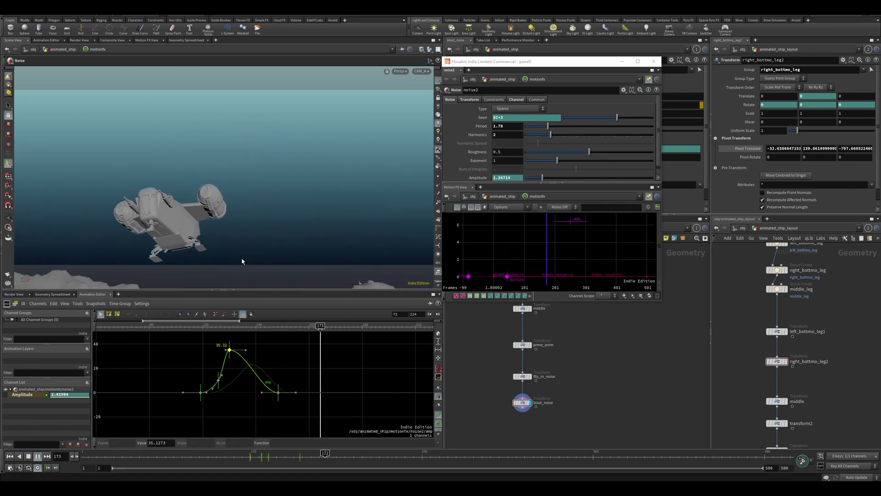
pyautogui.press('Up')
pyautogui.click(653, 61)
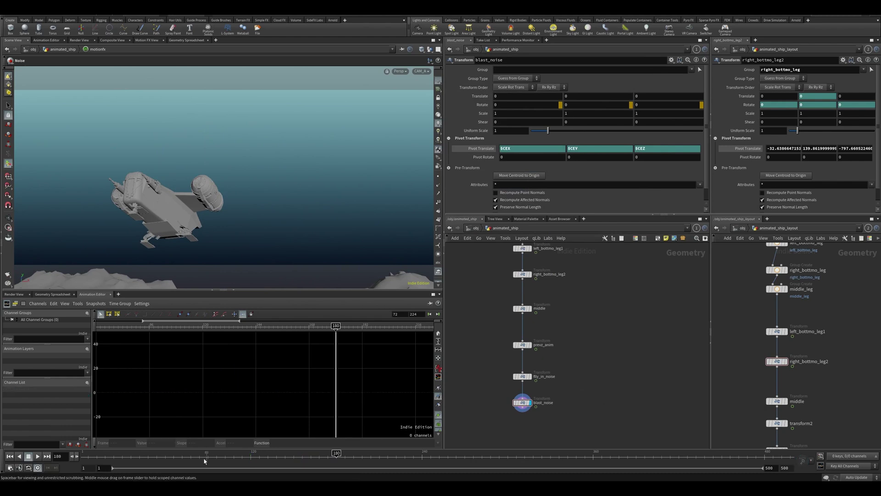
# Return to the object level, deselect animated_ship, and scrub from the blast through the rest of the landing
pyautogui.moveTo(205, 461); pyautogui.dragTo(273, 458)
pyautogui.press('u')
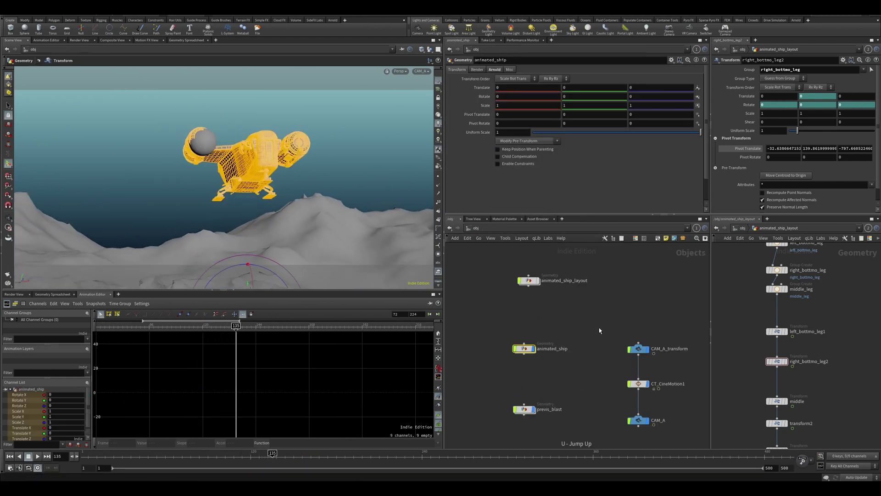
pyautogui.click(562, 329)
pyautogui.hotkey('ctrl', 'z')
pyautogui.moveTo(549, 333); pyautogui.dragTo(554, 352, button='middle')
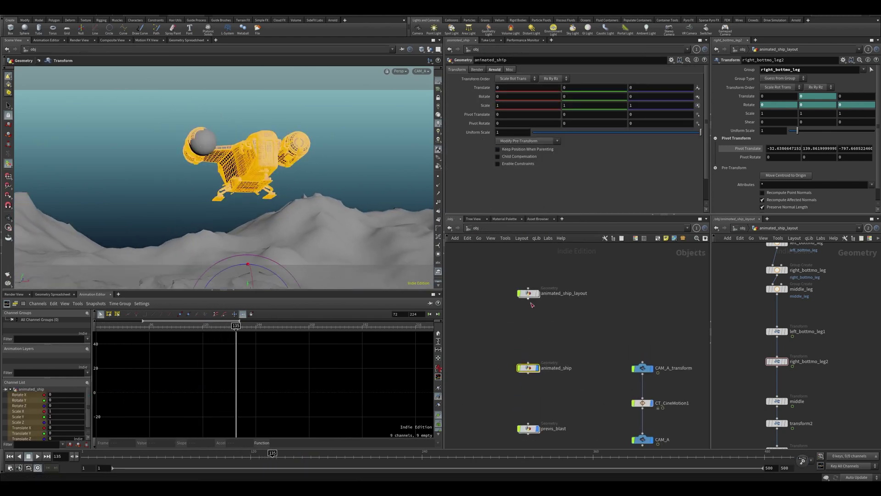
pyautogui.click(548, 332)
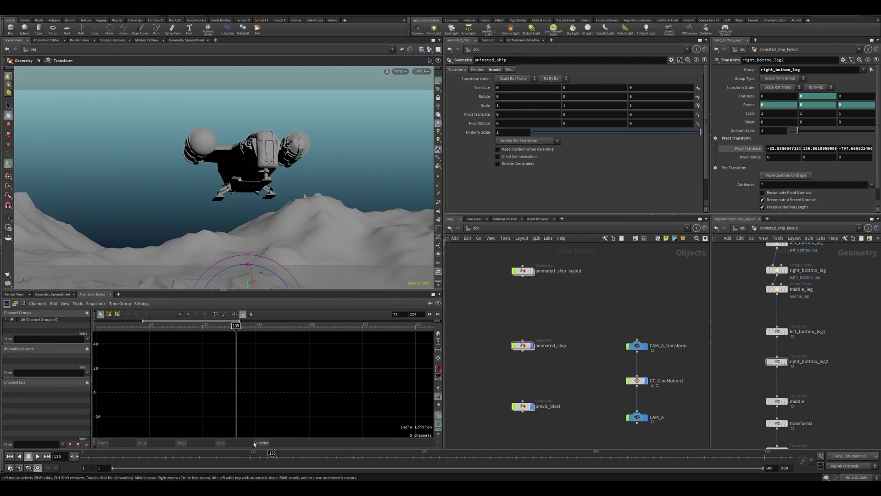
pyautogui.moveTo(185, 461); pyautogui.dragTo(520, 460)
pyautogui.scroll(-1, 571, 309)
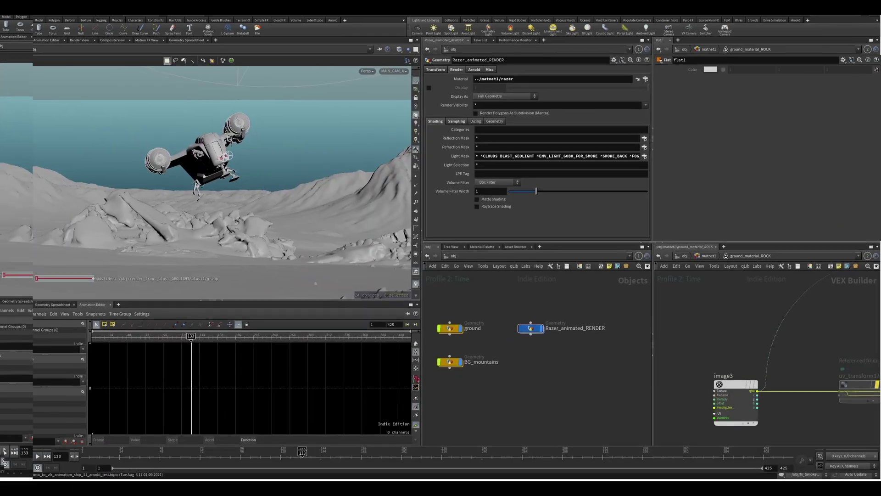
# Scrub the final render scene's timeline through the blast and the fly-in to review the ship's finished motion
pyautogui.moveTo(157, 457); pyautogui.dragTo(279, 457)
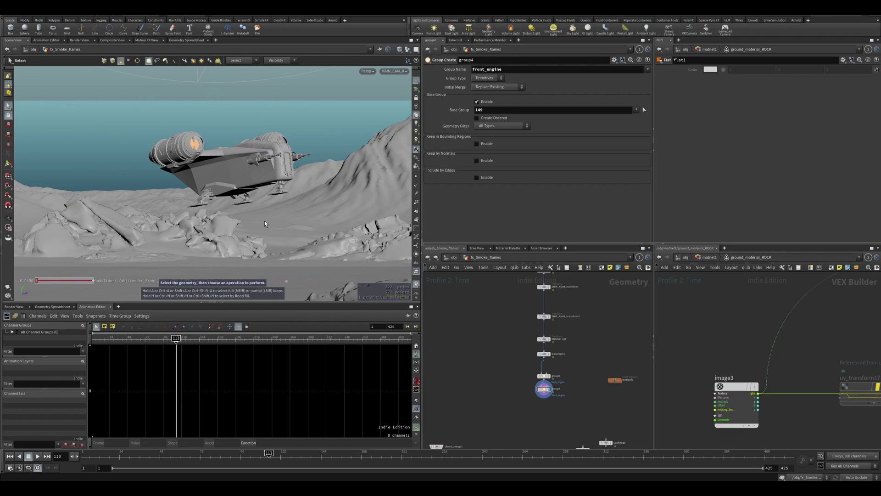
pyautogui.press('Escape')
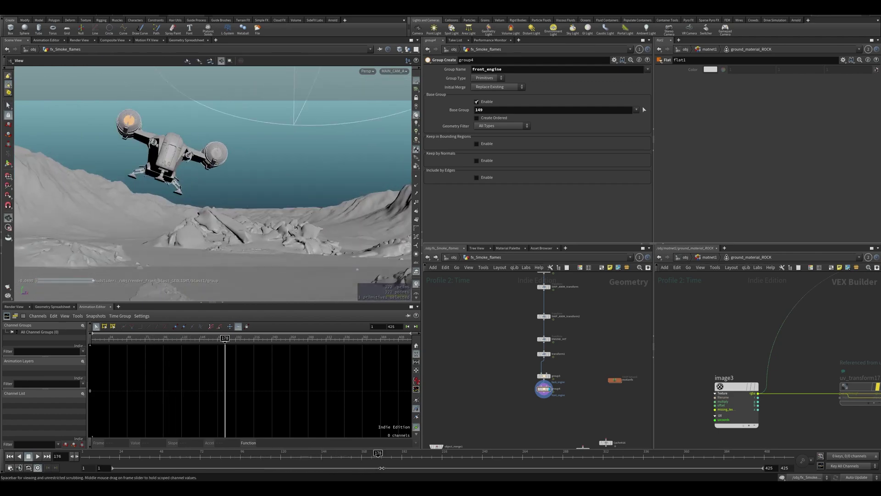
pyautogui.moveTo(381, 468); pyautogui.dragTo(193, 468)
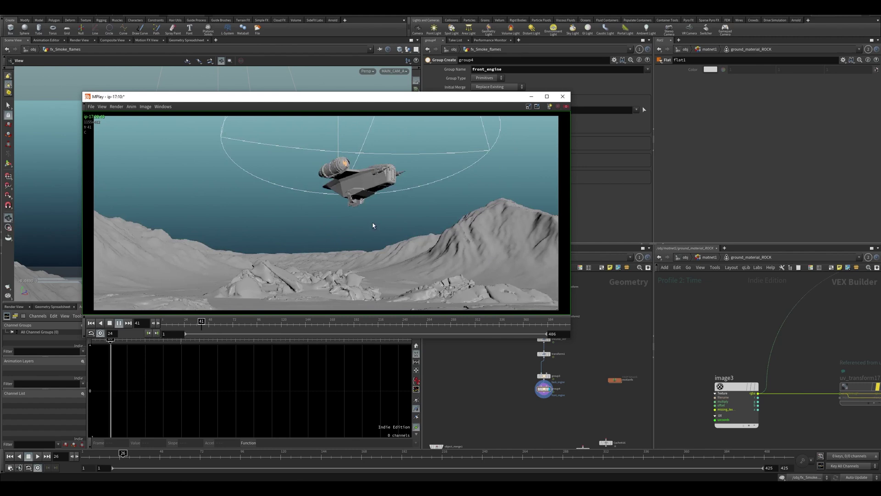
# Review the flipbook in MPlay, pausing at frames 59 and 318, and scrub back to the touchdown at frame 299
pyautogui.press('space')
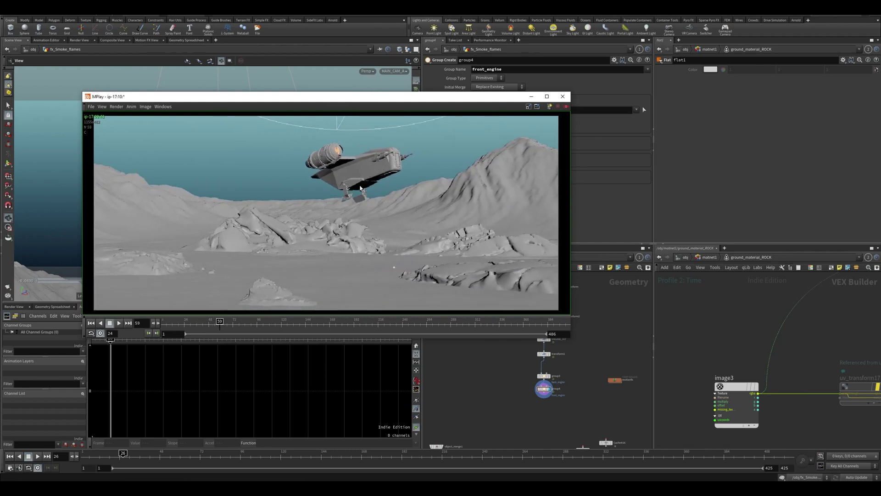
pyautogui.press('Up')
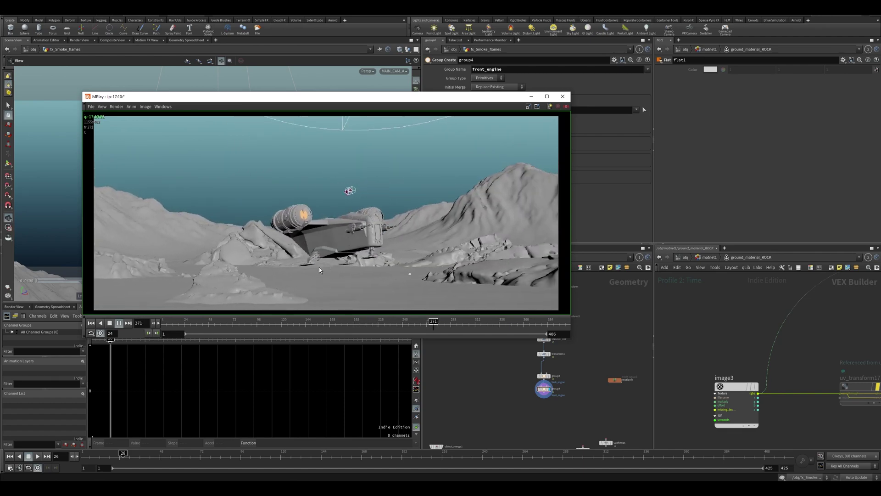
pyautogui.press('space')
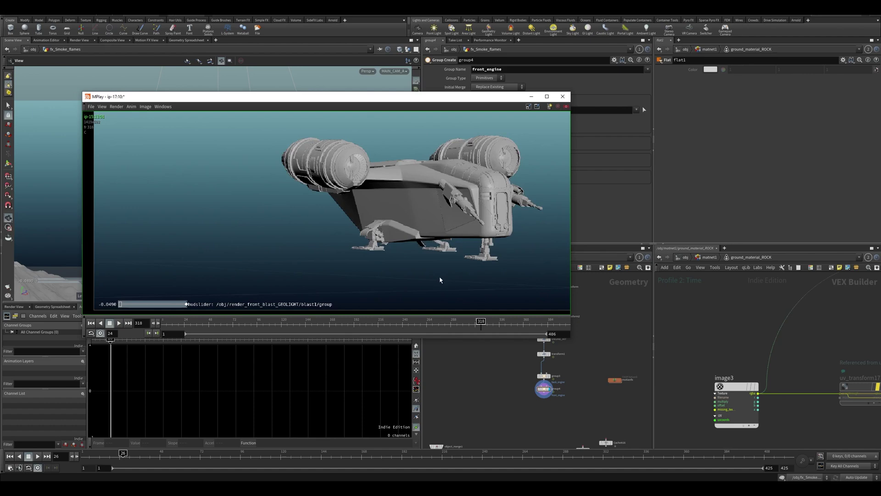
pyautogui.click(454, 325)
pyautogui.moveTo(454, 325); pyautogui.dragTo(462, 349)
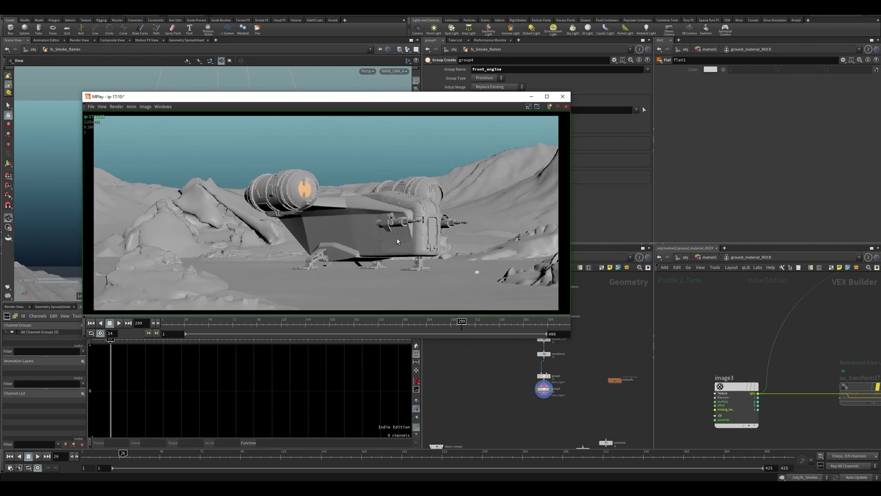
# Minimise the flipbook, go up to the object level, and locate the Razer_animated_RENDER object by selecting and deselecting it
pyautogui.click(528, 97)
pyautogui.press('u')
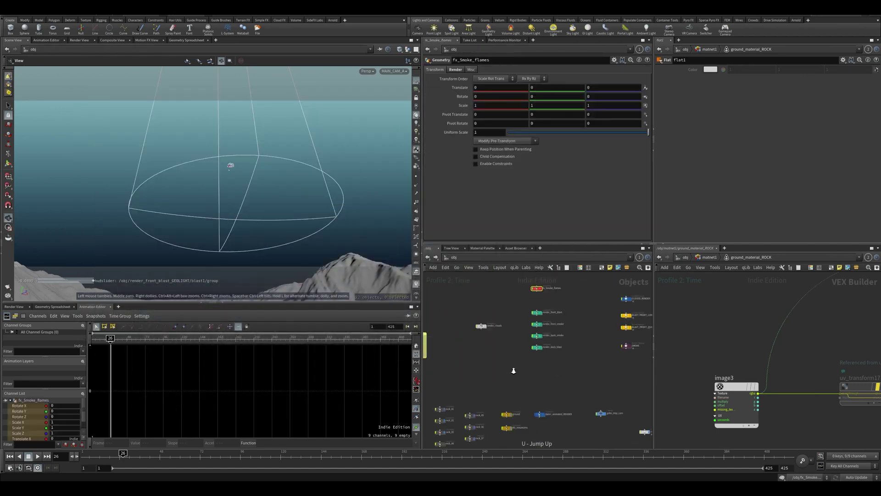
pyautogui.click(501, 316)
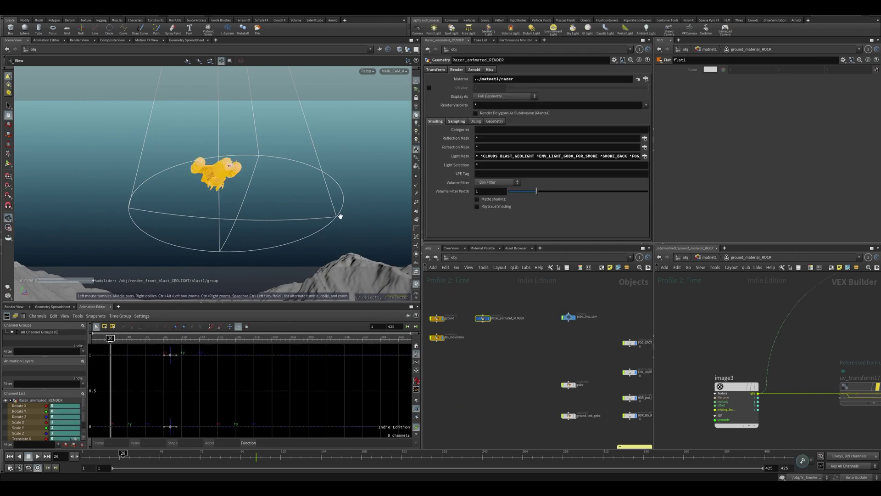
pyautogui.click(468, 388)
# Scrub the landing up to frame 301, zoom in on the landing legs, and scrub back through the touchdown
pyautogui.moveTo(187, 464); pyautogui.dragTo(385, 464)
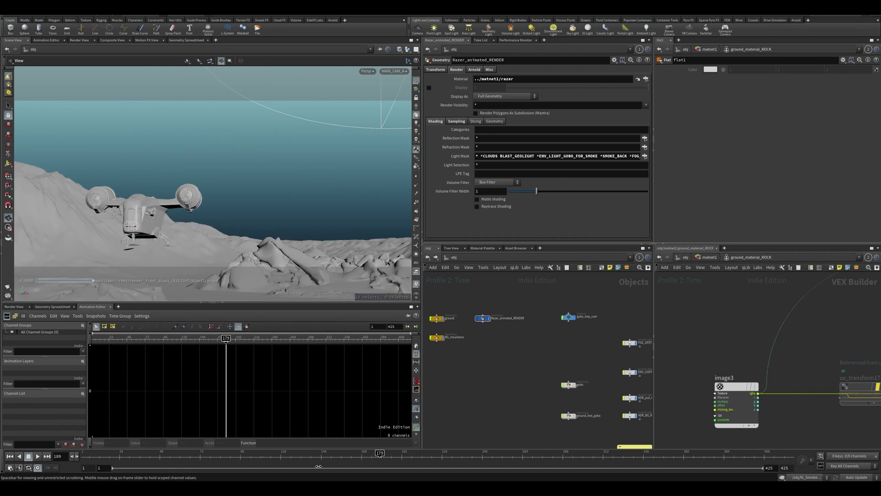
pyautogui.moveTo(318, 467); pyautogui.dragTo(311, 466)
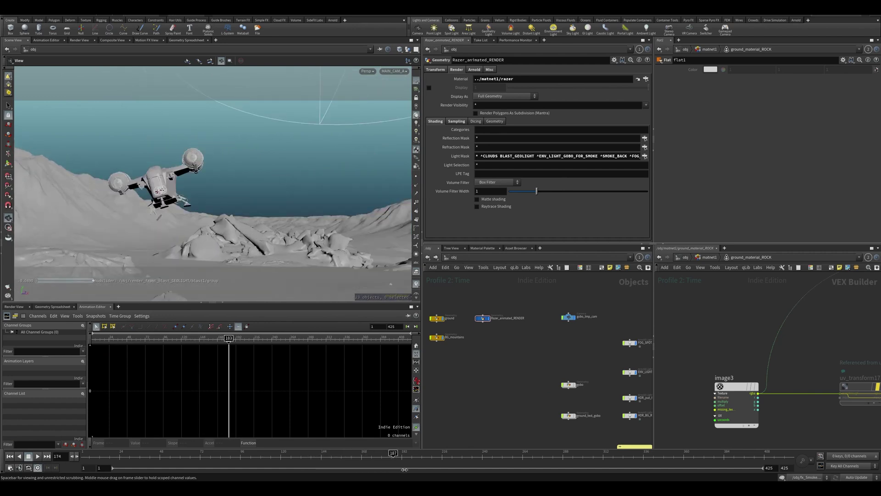
pyautogui.moveTo(471, 460); pyautogui.dragTo(585, 460)
pyautogui.moveTo(216, 215); pyautogui.dragTo(341, 185, button='right')
pyautogui.moveTo(341, 185); pyautogui.dragTo(376, 285, button='middle')
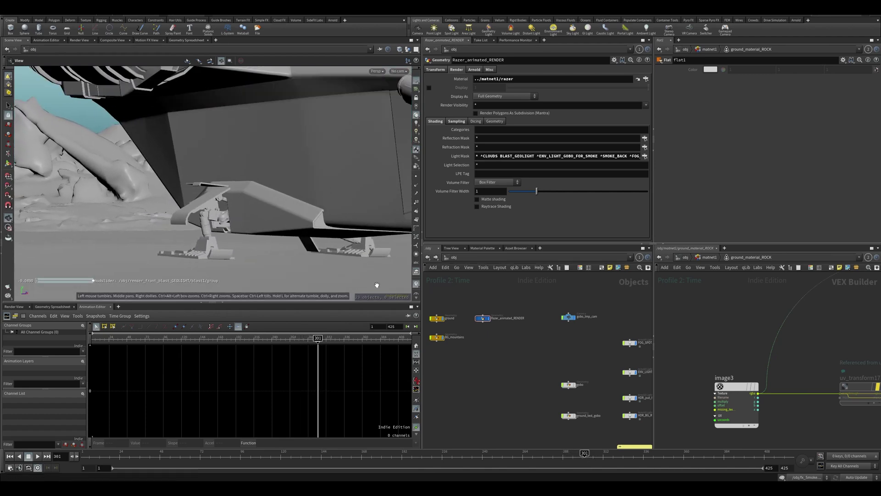
pyautogui.moveTo(566, 455); pyautogui.dragTo(425, 458)
pyautogui.moveTo(452, 463)
pyautogui.mouseDown()
pyautogui.moveTo(417, 458)
pyautogui.moveTo(438, 463)
pyautogui.mouseUp()
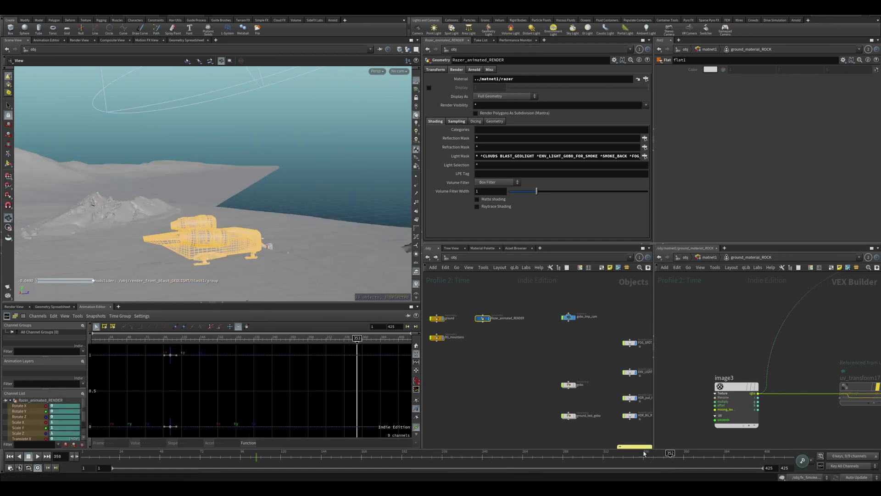
# Examine the landed ship up close from behind, with Razer_animated_RENDER deselected, while scrubbing past frame 352
pyautogui.moveTo(198, 234); pyautogui.dragTo(329, 216, button='right')
pyautogui.moveTo(329, 216); pyautogui.dragTo(242, 224)
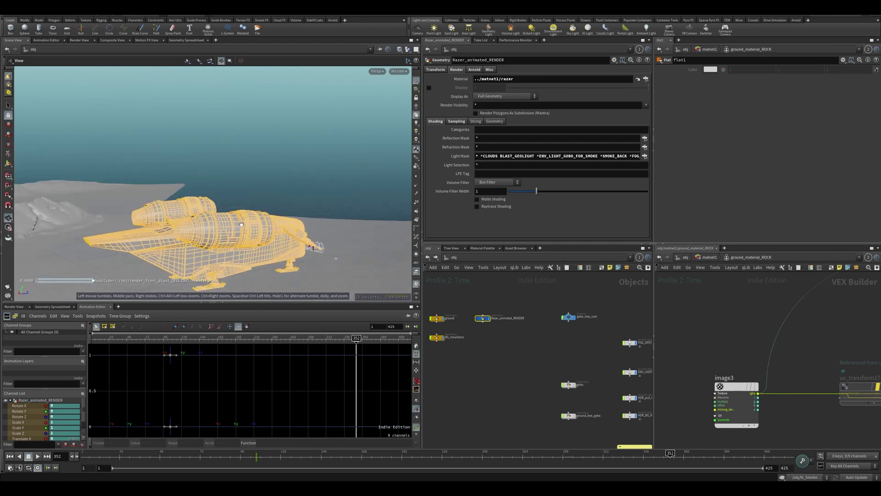
pyautogui.click(494, 353)
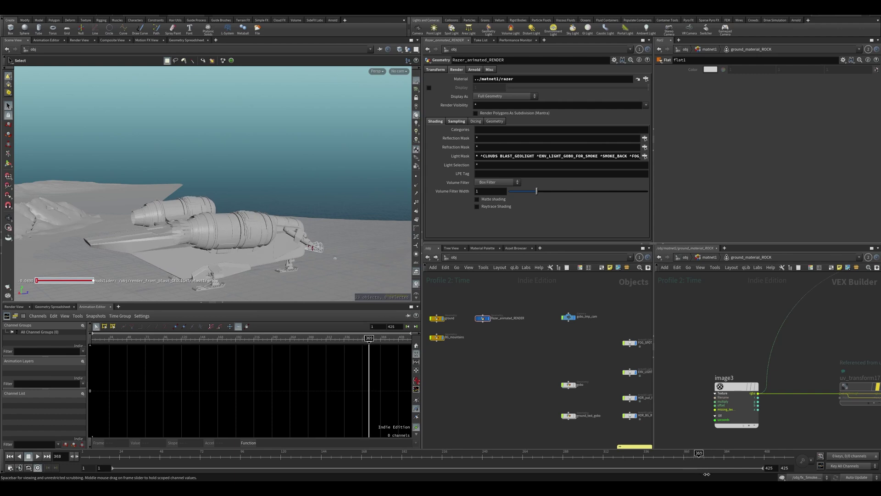
pyautogui.moveTo(720, 475); pyautogui.dragTo(723, 475)
pyautogui.keyDown('alt'); pyautogui.moveTo(268, 246); pyautogui.dragTo(236, 239); pyautogui.keyUp('alt')
pyautogui.keyDown('alt'); pyautogui.moveTo(341, 234); pyautogui.dragTo(327, 237); pyautogui.keyUp('alt')
pyautogui.press('[')
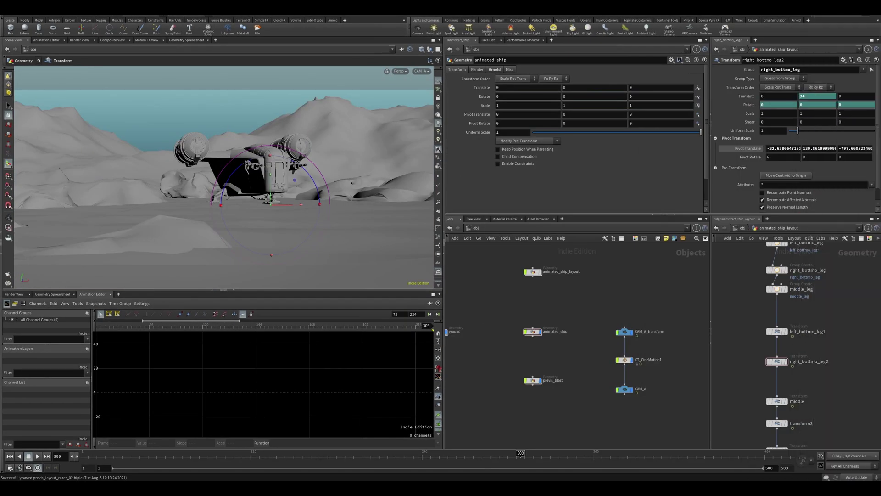
# Examine the landed ship's surroundings from a wider, higher view and locate the BG_mountains, ground and rocks objects
pyautogui.scroll(-1, 509, 303)
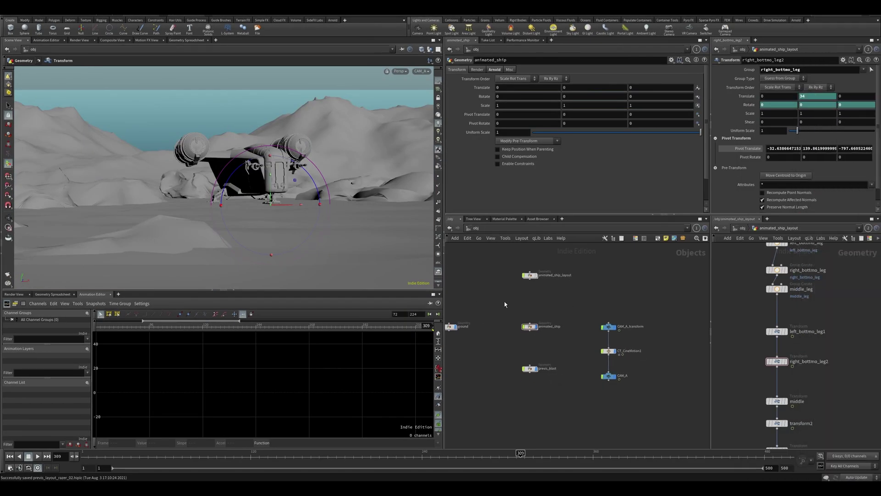
pyautogui.scroll(-4, 255, 203)
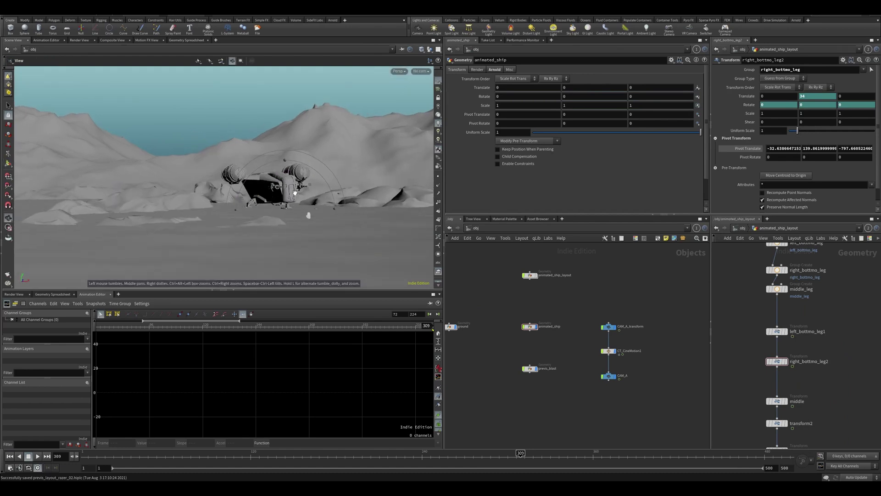
pyautogui.keyDown('alt'); pyautogui.moveTo(317, 156); pyautogui.dragTo(306, 179); pyautogui.keyUp('alt')
pyautogui.keyDown('alt'); pyautogui.moveTo(289, 177); pyautogui.dragTo(280, 230, button='middle'); pyautogui.keyUp('alt')
pyautogui.keyDown('alt'); pyautogui.moveTo(279, 230); pyautogui.dragTo(245, 142); pyautogui.keyUp('alt')
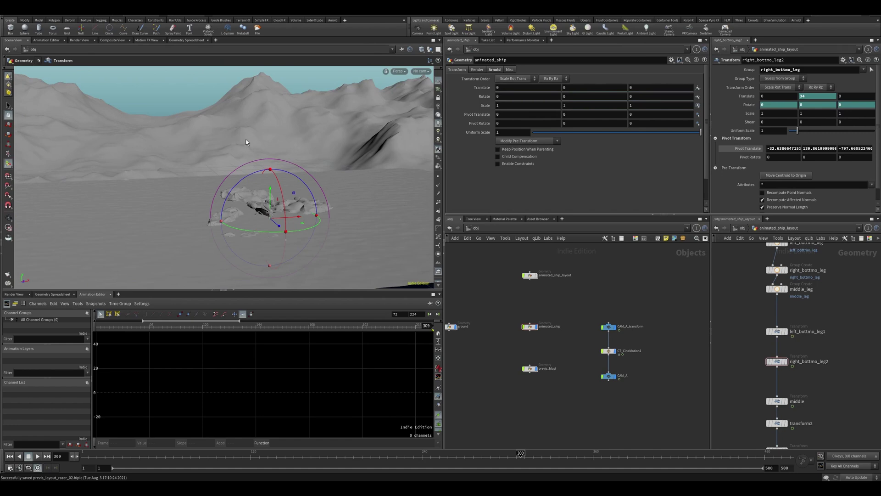
pyautogui.moveTo(470, 277); pyautogui.dragTo(568, 321, button='middle')
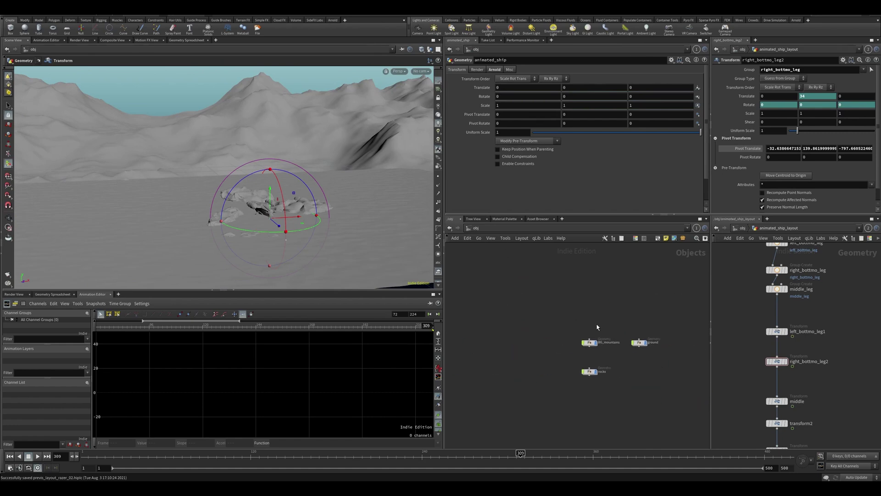
pyautogui.click(565, 337)
pyautogui.moveTo(536, 347); pyautogui.dragTo(528, 333, button='middle')
pyautogui.click(528, 333)
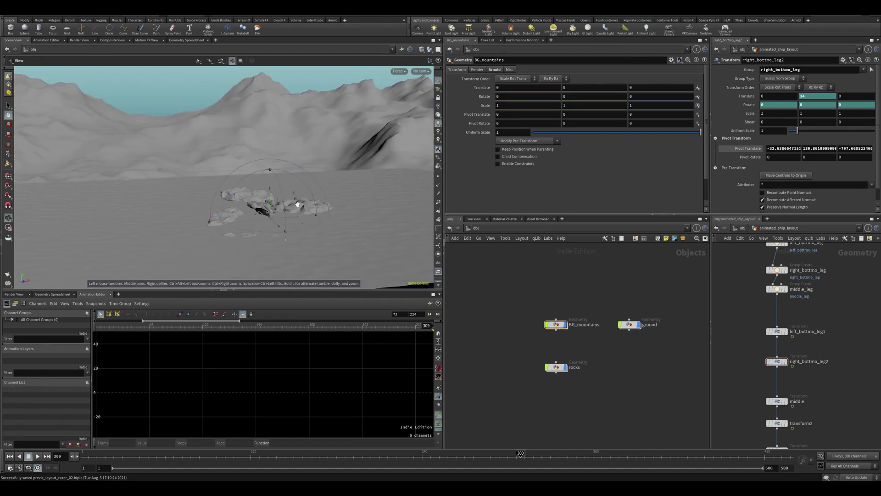
pyautogui.keyDown('alt'); pyautogui.moveTo(296, 206); pyautogui.dragTo(311, 192); pyautogui.keyUp('alt')
# Create a new geometry object at the scene level and place a HeightField inside it
pyautogui.press('t')
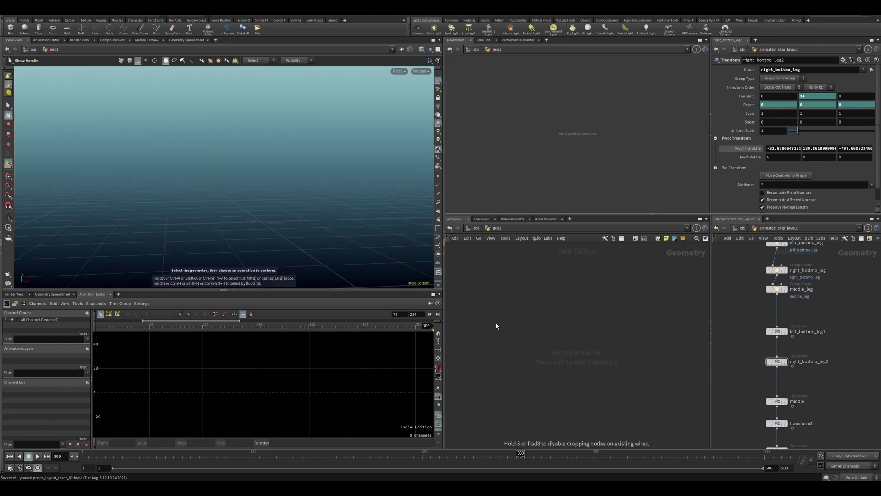
pyautogui.click(496, 324)
pyautogui.keyDown('alt'); pyautogui.moveTo(235, 223); pyautogui.dragTo(102, 263, button='middle'); pyautogui.keyUp('alt')
pyautogui.keyDown('alt'); pyautogui.moveTo(102, 264); pyautogui.dragTo(77, 250, button='right'); pyautogui.keyUp('alt')
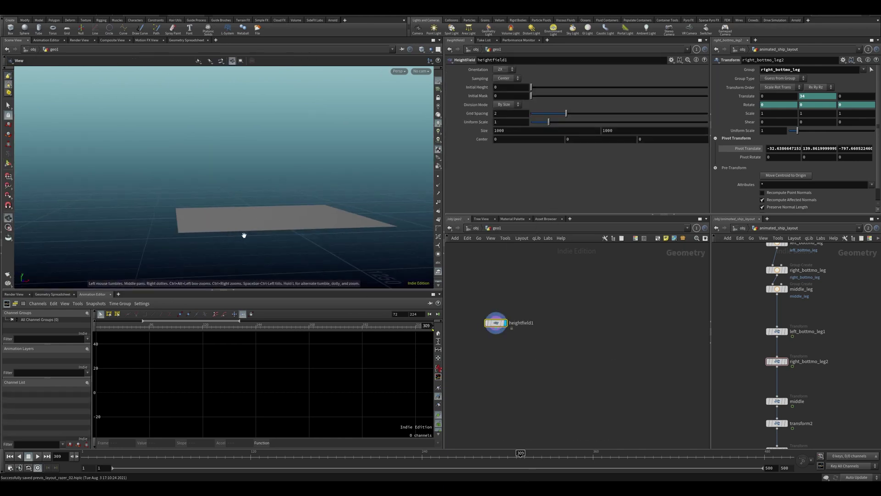
pyautogui.keyDown('alt'); pyautogui.moveTo(256, 228); pyautogui.dragTo(271, 232); pyautogui.keyUp('alt')
pyautogui.keyDown('alt'); pyautogui.moveTo(271, 232); pyautogui.dragTo(290, 233, button='right'); pyautogui.keyUp('alt')
# Add a HeightField Noise node below the heightfield
pyautogui.press('Tab')
pyautogui.write('noise')
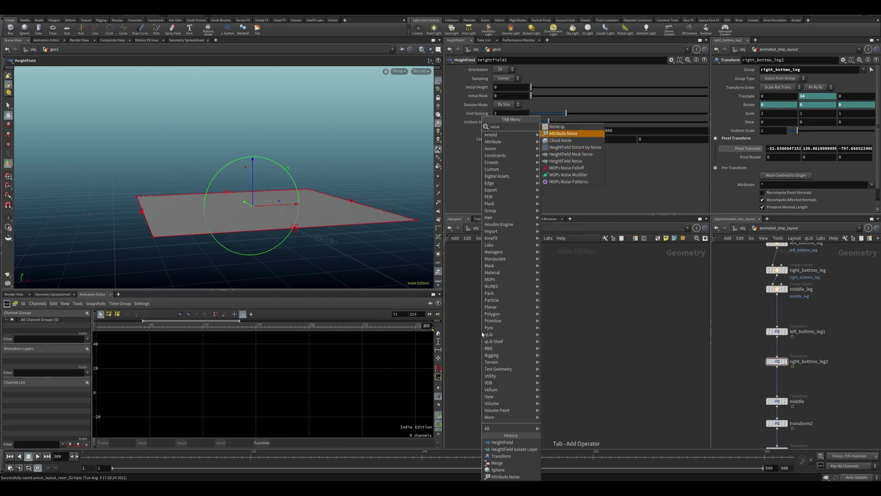
pyautogui.press('Down')
pyautogui.press('Down')
pyautogui.press('Down')
pyautogui.press('Down')
pyautogui.press('Return')
pyautogui.press('Return')
pyautogui.keyDown('alt'); pyautogui.moveTo(291, 219); pyautogui.dragTo(322, 220, button='right'); pyautogui.keyUp('alt')
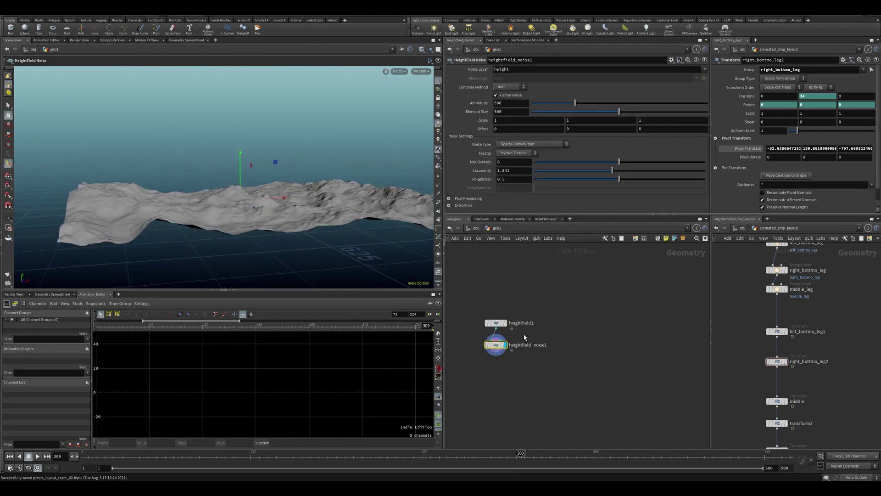
# Raise the heightfield noise's amplitude to about 1539 and its element size to 1000 for taller mountains
pyautogui.moveTo(575, 103); pyautogui.dragTo(707, 114)
pyautogui.keyDown('alt'); pyautogui.moveTo(294, 170); pyautogui.dragTo(264, 195); pyautogui.keyUp('alt')
pyautogui.keyDown('alt'); pyautogui.moveTo(264, 195); pyautogui.dragTo(302, 195, button='right'); pyautogui.keyUp('alt')
pyautogui.moveTo(301, 195); pyautogui.dragTo(286, 228)
# Stretch the heightfield1 terrain along X to more than 2000 units, extending it on one side
pyautogui.click(496, 323)
pyautogui.press('Return')
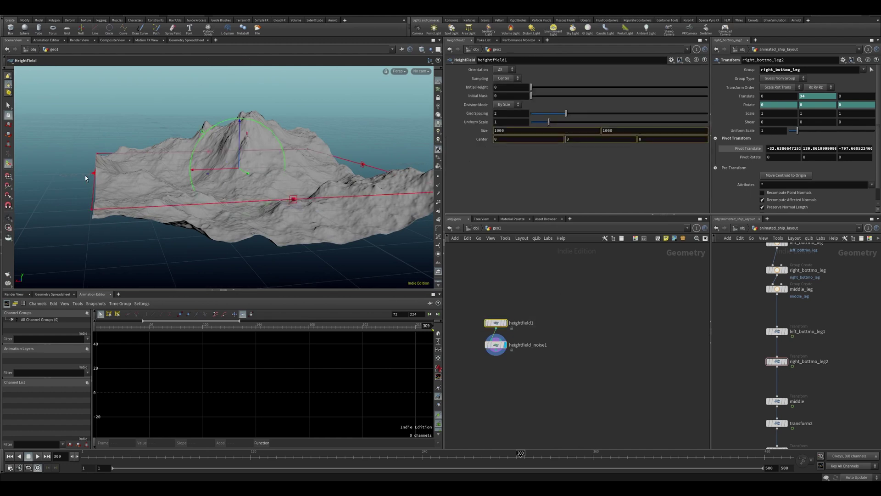
pyautogui.moveTo(87, 175); pyautogui.dragTo(25, 182)
pyautogui.keyDown('alt'); pyautogui.moveTo(199, 192); pyautogui.dragTo(161, 205, button='right'); pyautogui.keyUp('alt')
pyautogui.moveTo(143, 197); pyautogui.dragTo(51, 210)
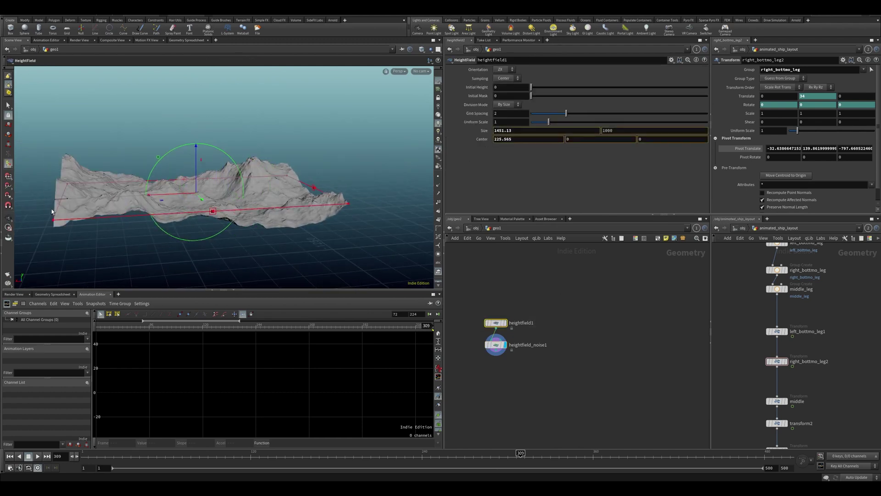
pyautogui.keyDown('alt'); pyautogui.moveTo(133, 209); pyautogui.dragTo(98, 222, button='right'); pyautogui.keyUp('alt')
pyautogui.keyDown('alt'); pyautogui.moveTo(58, 200); pyautogui.dragTo(122, 191, button='middle'); pyautogui.keyUp('alt')
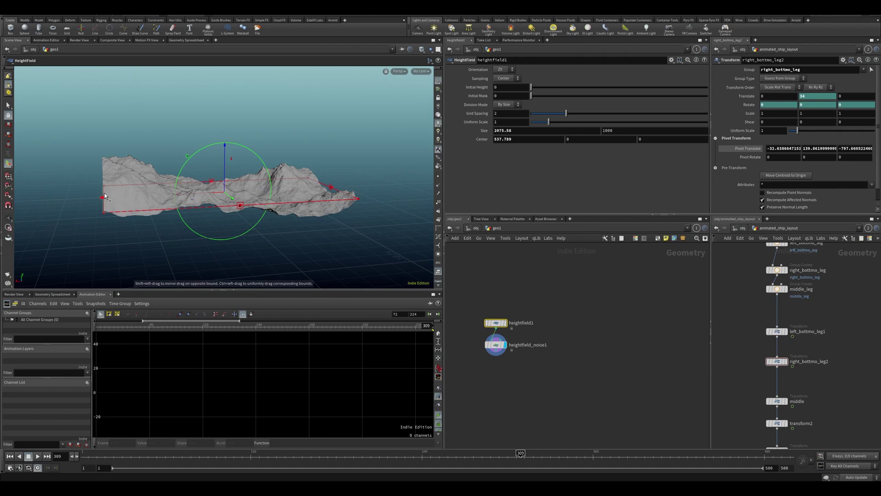
pyautogui.moveTo(104, 195); pyautogui.dragTo(75, 209)
pyautogui.keyDown('alt'); pyautogui.moveTo(171, 216); pyautogui.dragTo(224, 233); pyautogui.keyUp('alt')
pyautogui.moveTo(206, 196)
pyautogui.mouseDown()
pyautogui.moveTo(261, 218)
pyautogui.moveTo(202, 195)
pyautogui.mouseUp()
# Add a Box node beside the heightfield noise
pyautogui.click(495, 345)
pyautogui.press('Tab')
pyautogui.moveTo(597, 379)
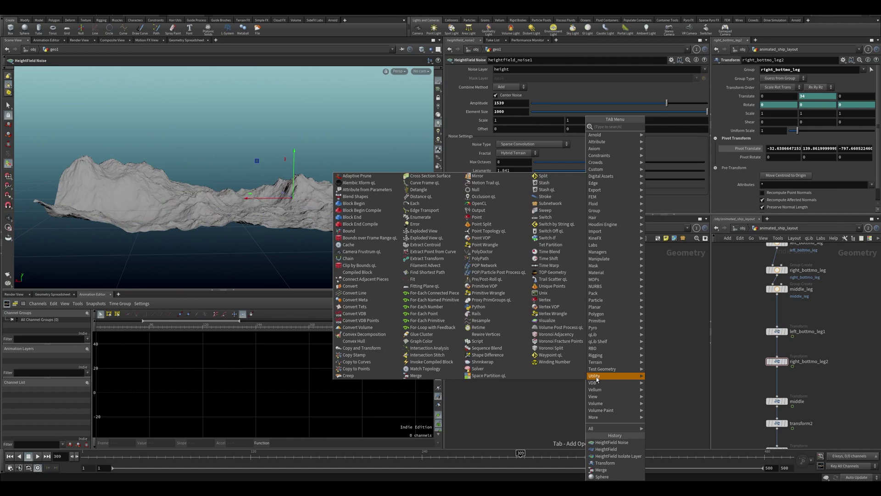
pyautogui.write('box')
pyautogui.press('Return')
pyautogui.click(596, 377)
# Mask the noise terrain by the box with HeightField Mask by Object, and blur the mask with a 150 radius
pyautogui.keyDown('alt'); pyautogui.moveTo(349, 212); pyautogui.dragTo(312, 220); pyautogui.keyUp('alt')
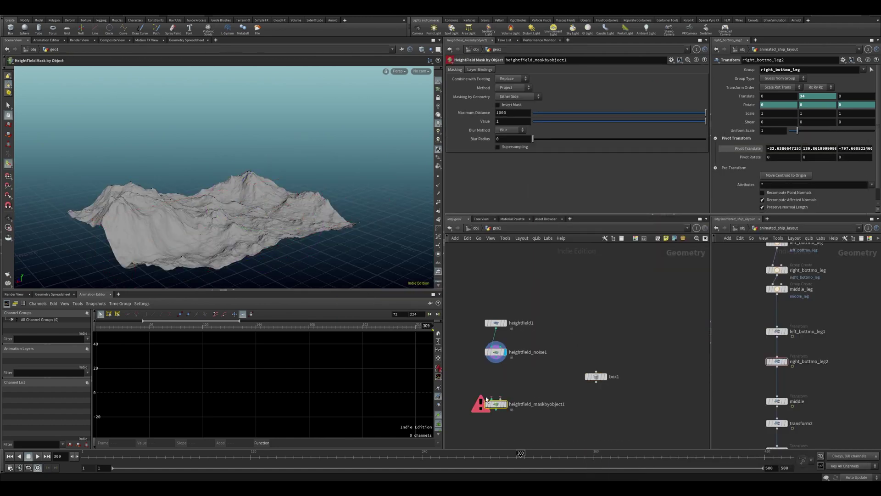
pyautogui.click(495, 351)
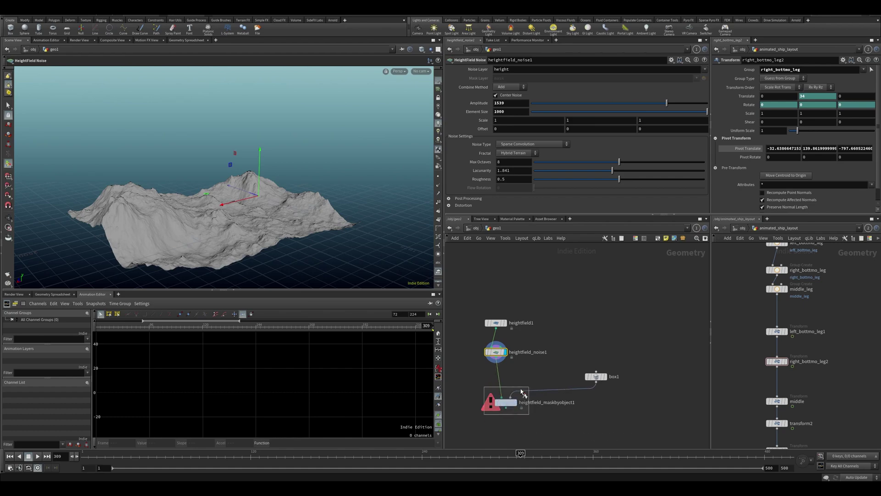
pyautogui.click(499, 405)
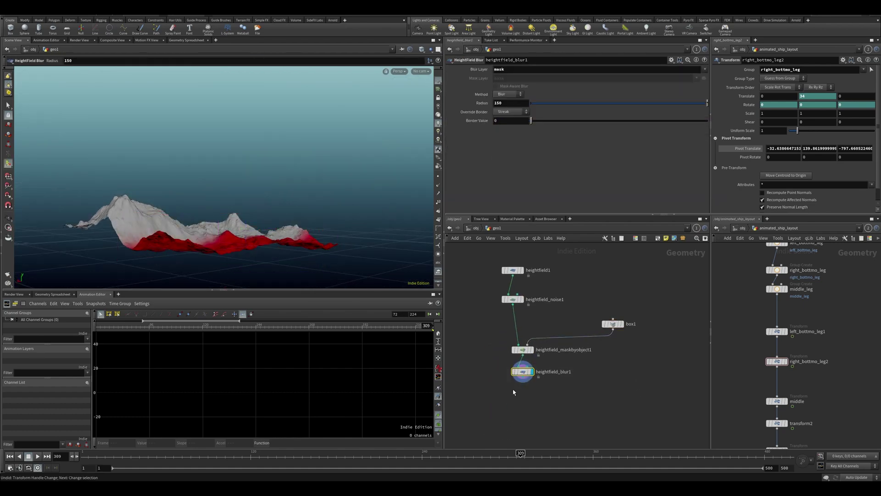
# Remap the terrain's height within the blurred mask, with an output maximum of 89.876, to flatten the front edge
pyautogui.moveTo(518, 96); pyautogui.dragTo(494, 88, button='middle')
pyautogui.keyDown('alt'); pyautogui.moveTo(252, 219); pyautogui.dragTo(251, 252); pyautogui.keyUp('alt')
pyautogui.moveTo(483, 413); pyautogui.dragTo(497, 383, button='middle')
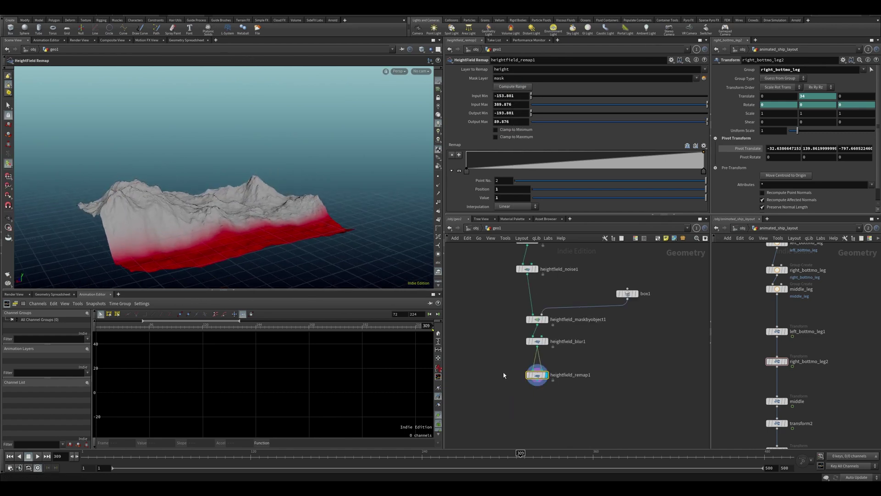
pyautogui.keyDown('alt'); pyautogui.moveTo(235, 263); pyautogui.dragTo(296, 207); pyautogui.keyUp('alt')
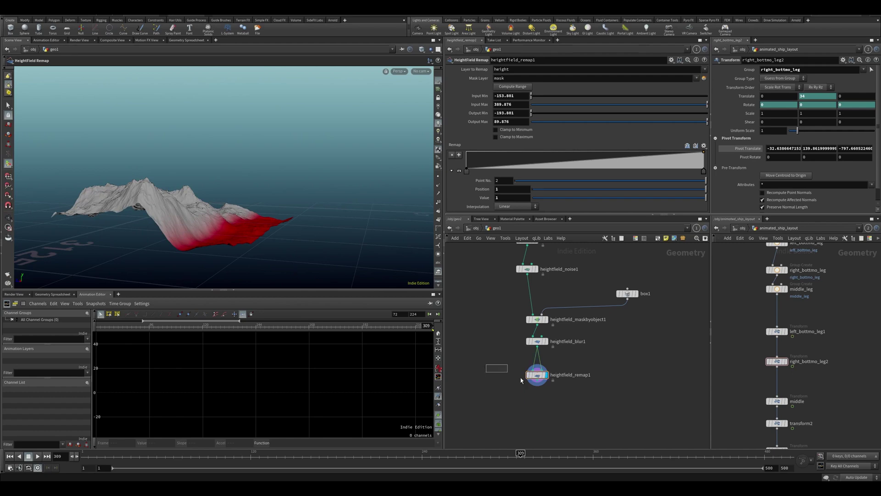
# Convert the remapped heightfield to polygons with a Convert HeightField node
pyautogui.press('Tab')
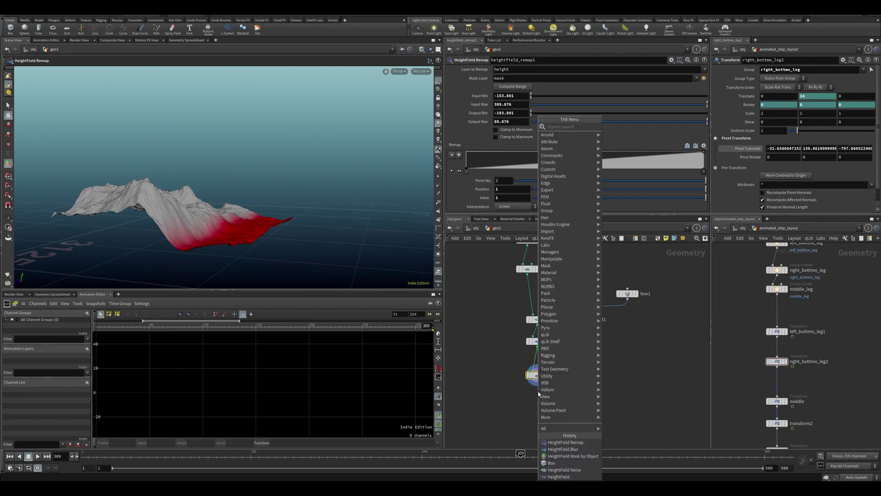
pyautogui.write('conver')
pyautogui.press('Down')
pyautogui.press('Return')
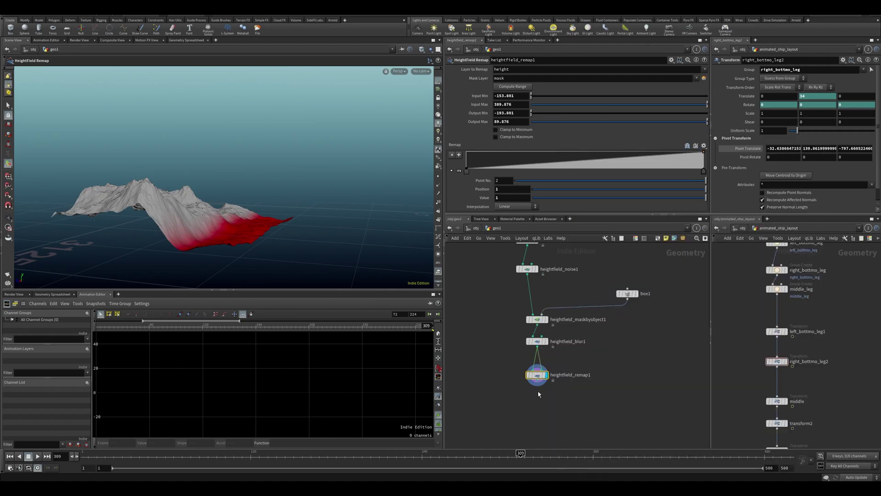
pyautogui.click(537, 397)
pyautogui.moveTo(197, 238); pyautogui.dragTo(287, 228)
pyautogui.hotkey('space', 'g')
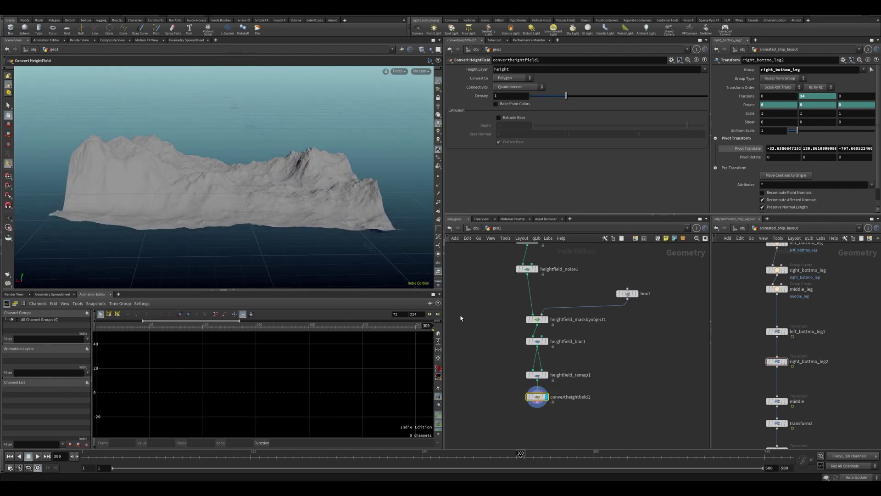
# Add a Transform after the converted terrain and compare the new mountain with the rest of the scene
pyautogui.press('Tab')
pyautogui.write('tran')
pyautogui.press('Return')
pyautogui.click(537, 415)
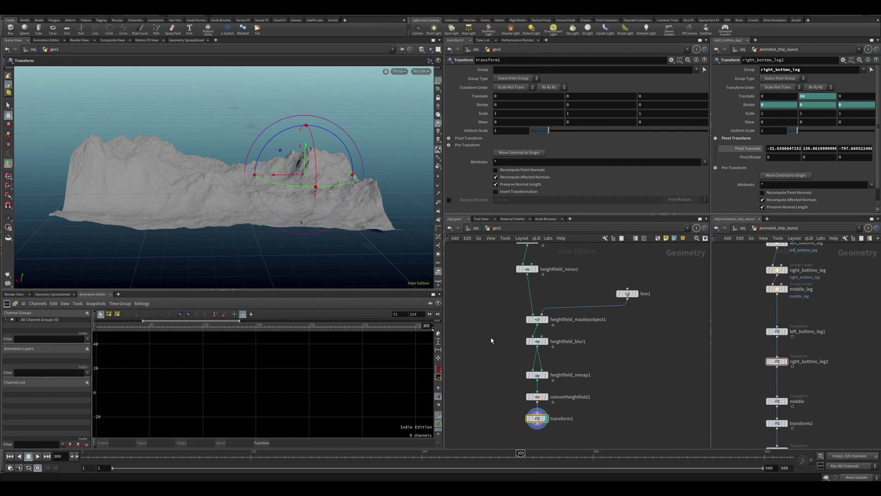
pyautogui.press('u')
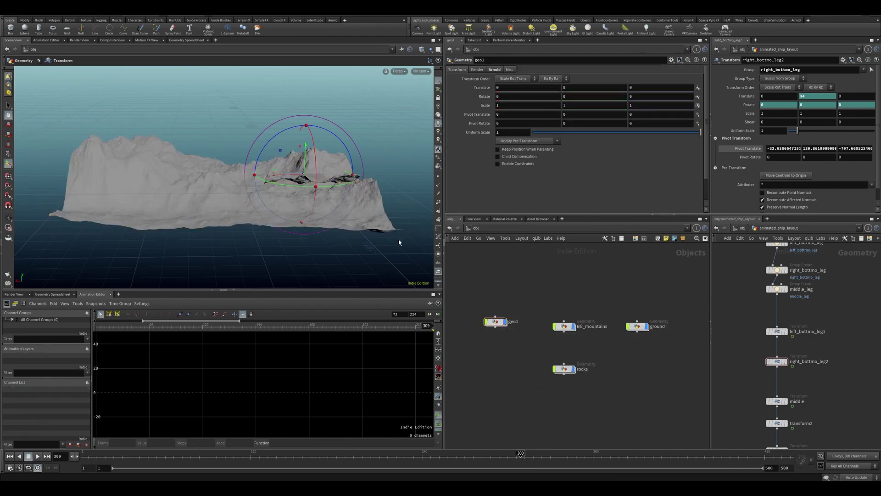
pyautogui.keyDown('alt'); pyautogui.moveTo(271, 145); pyautogui.dragTo(304, 190); pyautogui.keyUp('alt')
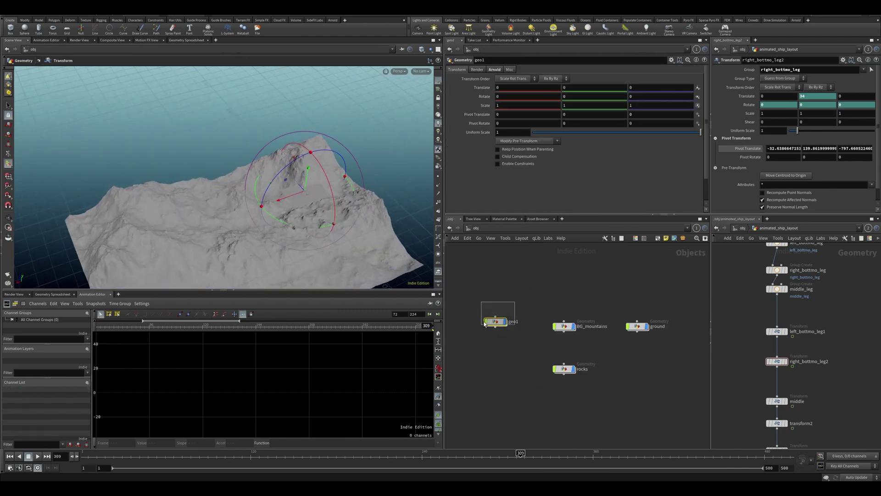
pyautogui.moveTo(515, 302); pyautogui.dragTo(484, 323)
# Reposition the new mountain with its Transform and set its uniform scale to 0.64
pyautogui.moveTo(298, 185); pyautogui.dragTo(321, 147)
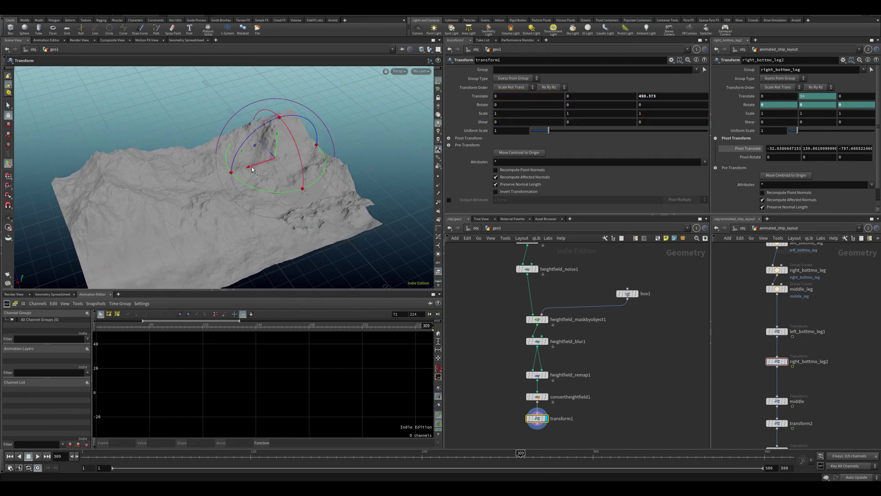
pyautogui.moveTo(548, 130); pyautogui.dragTo(542, 130)
pyautogui.moveTo(393, 94); pyautogui.dragTo(392, 86)
pyautogui.keyDown('alt'); pyautogui.moveTo(344, 151); pyautogui.dragTo(321, 156); pyautogui.keyUp('alt')
pyautogui.moveTo(239, 186); pyautogui.dragTo(317, 179)
# Rotate the mountain 180 degrees about Y and move it behind the ground, to about X 213, Z -657
pyautogui.moveTo(602, 105); pyautogui.dragTo(566, 104)
pyautogui.write('180')
pyautogui.press('Return')
pyautogui.moveTo(276, 173); pyautogui.dragTo(386, 193)
pyautogui.keyDown('alt'); pyautogui.moveTo(321, 192); pyautogui.dragTo(263, 189); pyautogui.keyUp('alt')
pyautogui.moveTo(207, 163)
pyautogui.mouseDown()
pyautogui.moveTo(173, 158)
pyautogui.moveTo(201, 153)
pyautogui.mouseUp()
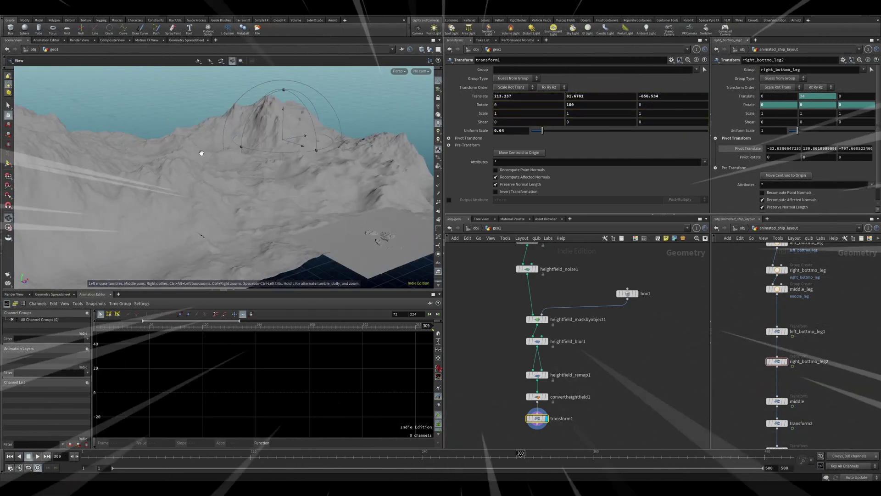
# Shift the mountain to about X 443, Y 106, tilt it about -4 degrees in X, and look through CAM_A
pyautogui.moveTo(282, 139); pyautogui.dragTo(344, 130)
pyautogui.keyDown('alt'); pyautogui.moveTo(276, 183); pyautogui.dragTo(294, 165); pyautogui.keyUp('alt')
pyautogui.press('u')
pyautogui.moveTo(551, 351); pyautogui.dragTo(548, 353)
pyautogui.keyDown('alt'); pyautogui.moveTo(280, 177); pyautogui.dragTo(301, 197); pyautogui.keyUp('alt')
pyautogui.click(420, 71)
pyautogui.click(403, 92)
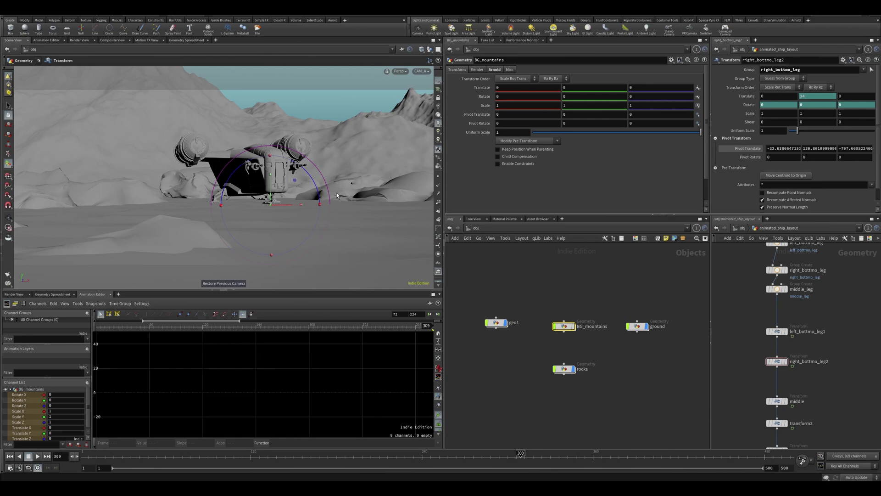
# Scale the geo1 mountain to 0.39 and move it closer, to about X 203, Z -457
pyautogui.click(496, 323)
pyautogui.doubleClick(502, 324)
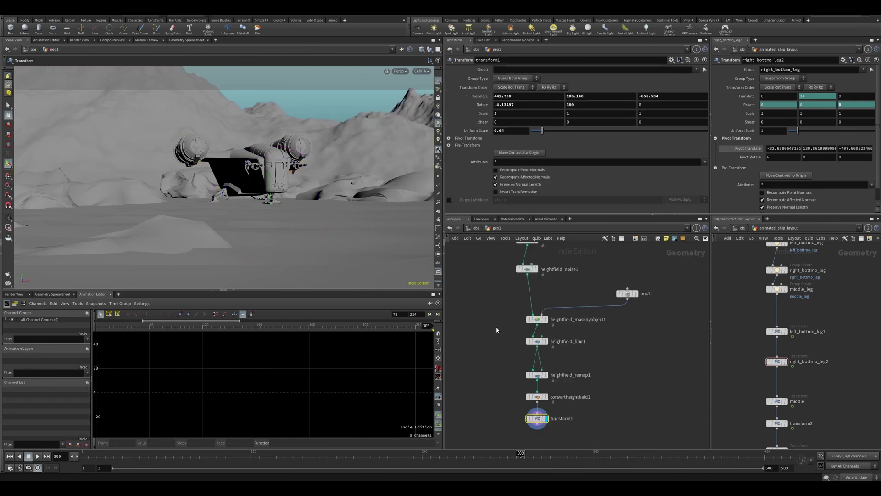
pyautogui.moveTo(541, 136); pyautogui.dragTo(538, 136)
pyautogui.moveTo(542, 94); pyautogui.dragTo(402, 102, button='middle')
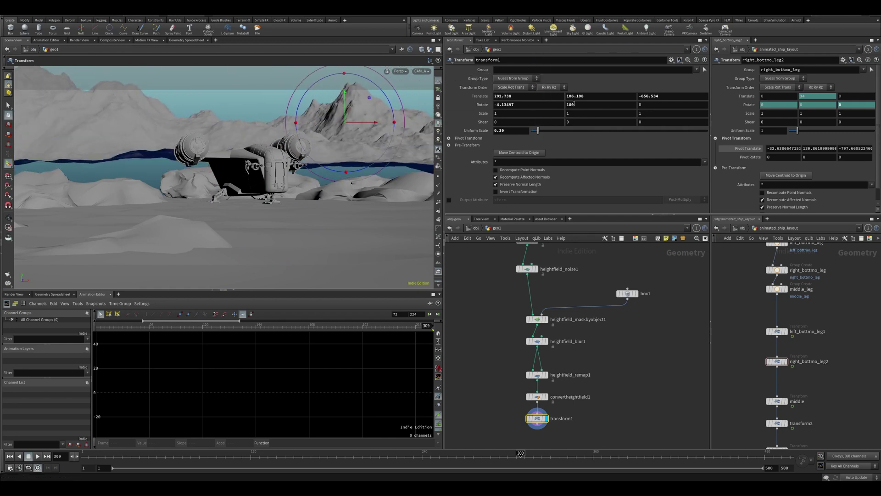
# Tilt the mountain to about -9.1 degrees in X, lower it to Y 91, and shift it to about X 257
pyautogui.moveTo(533, 104); pyautogui.dragTo(511, 88, button='middle')
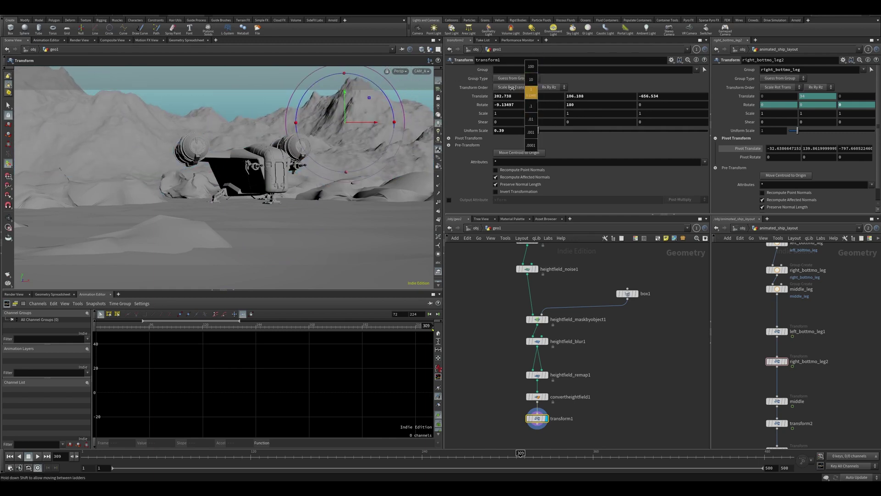
pyautogui.moveTo(584, 79); pyautogui.dragTo(559, 84, button='middle')
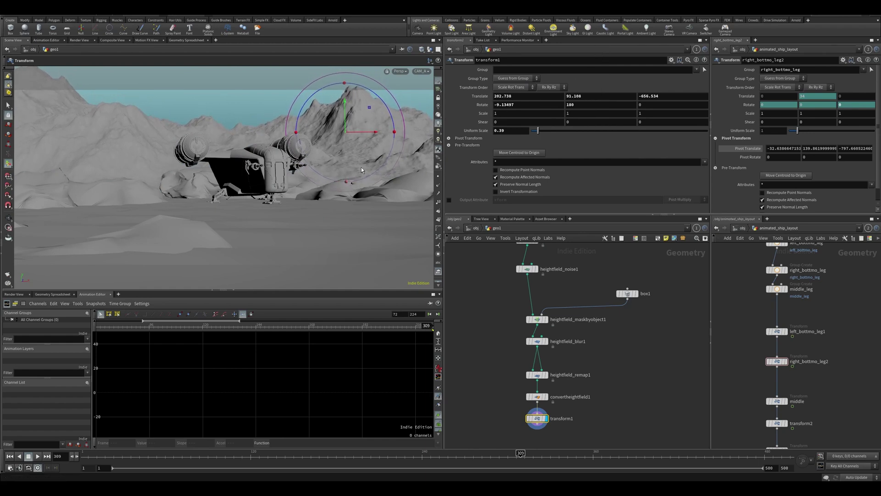
pyautogui.moveTo(374, 134); pyautogui.dragTo(414, 130)
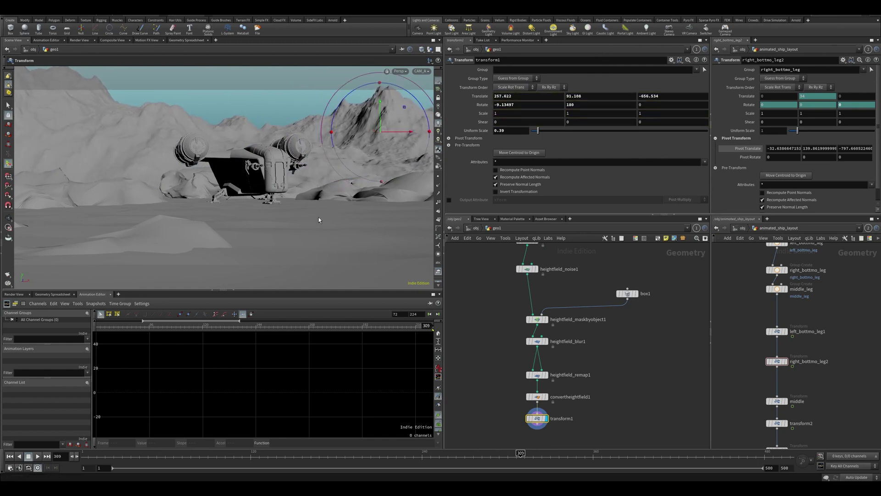
# Open the ground object and enlarge its grid to about 796 by 523, extending it towards the mountains
pyautogui.press('Escape')
pyautogui.moveTo(295, 199); pyautogui.dragTo(262, 180)
pyautogui.moveTo(262, 180); pyautogui.dragTo(238, 179, button='right')
pyautogui.click(616, 346)
pyautogui.press('u')
pyautogui.moveTo(667, 304); pyautogui.dragTo(630, 348)
pyautogui.press('i')
pyautogui.click(578, 345)
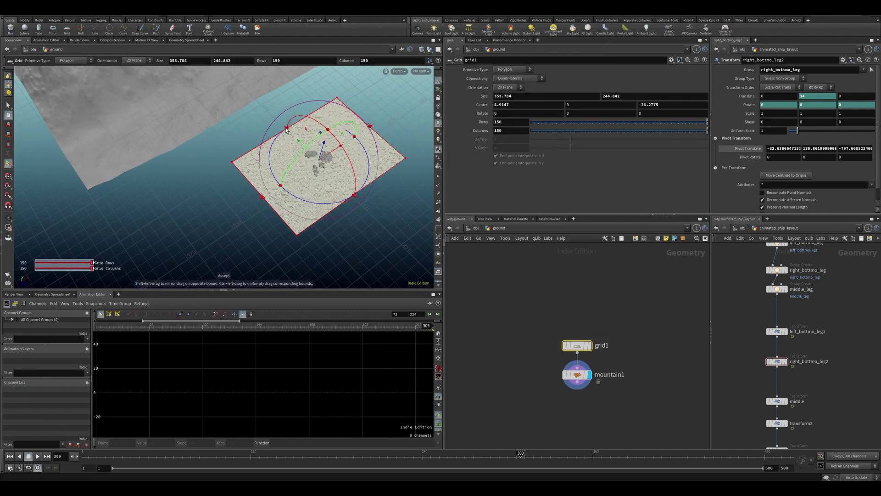
pyautogui.moveTo(286, 130); pyautogui.dragTo(219, 73)
pyautogui.keyDown('alt'); pyautogui.moveTo(220, 72); pyautogui.dragTo(165, 126, button='right'); pyautogui.keyUp('alt')
pyautogui.keyDown('alt'); pyautogui.moveTo(285, 101); pyautogui.dragTo(262, 210, button='middle'); pyautogui.keyUp('alt')
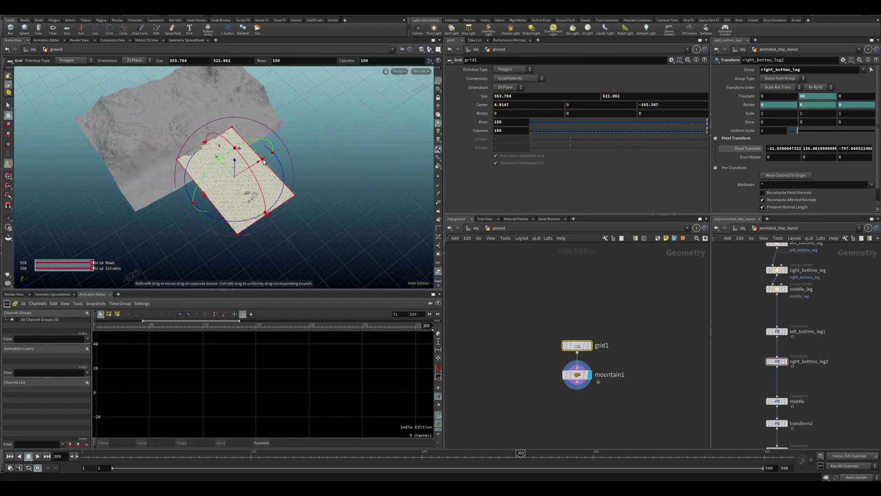
pyautogui.keyDown('shift'); pyautogui.moveTo(263, 160); pyautogui.dragTo(248, 140); pyautogui.keyUp('shift')
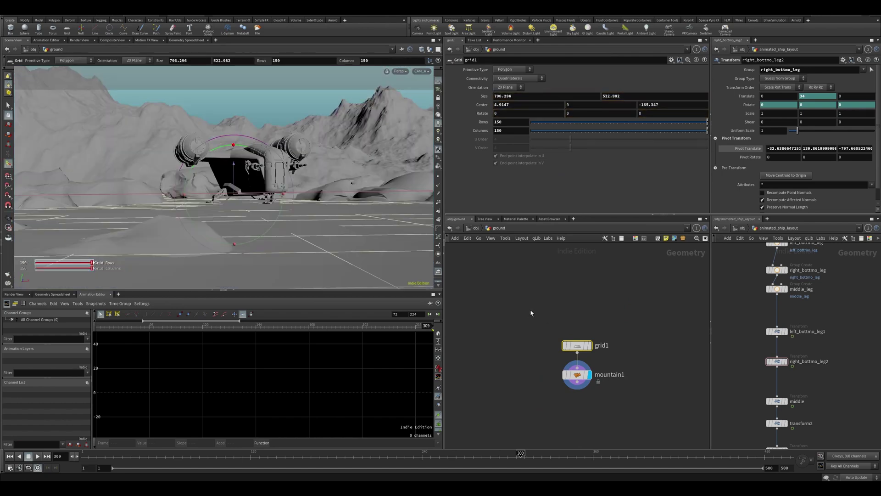
# Leave the ground object and load BG_mountain.bgeo.sc from the BG_mountain folder as the geometry of geo2
pyautogui.press('u')
pyautogui.moveTo(133, 458); pyautogui.dragTo(250, 457)
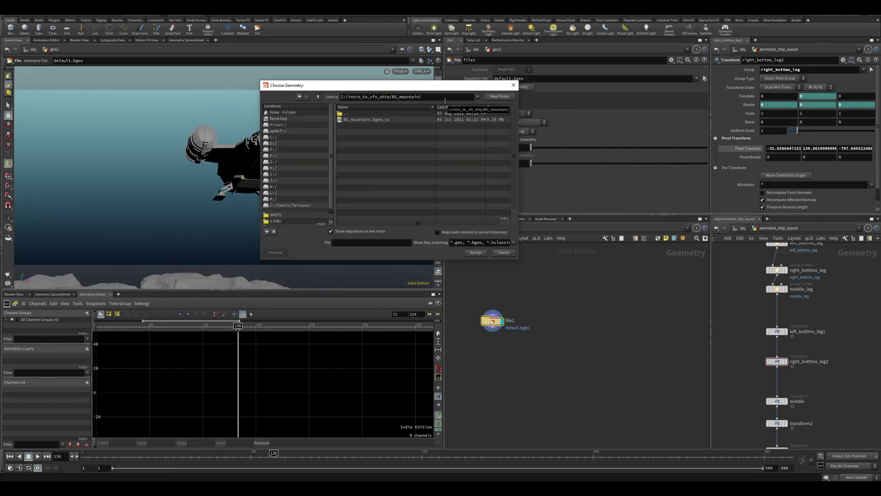
pyautogui.doubleClick(363, 119)
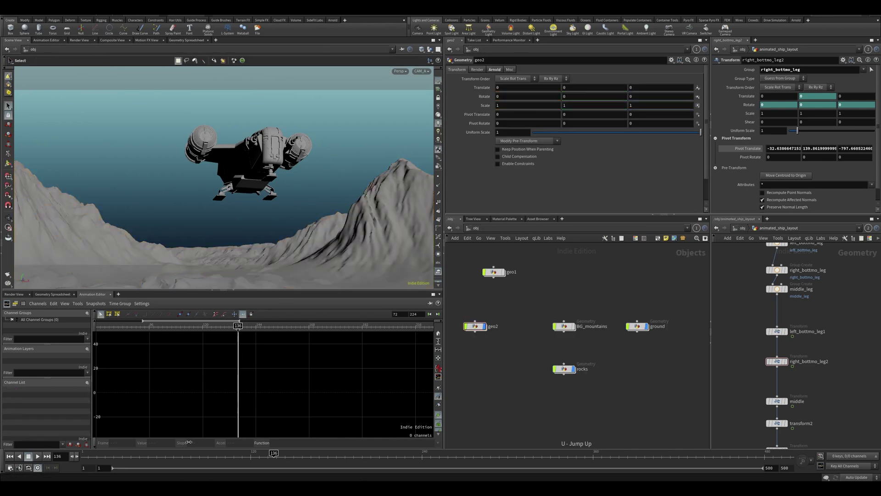
pyautogui.click(130, 458)
pyautogui.moveTo(130, 459); pyautogui.dragTo(131, 458)
# Add a Transform below the file node in geo2 and move the mountain to about Y -6.3, Z 454
pyautogui.doubleClick(475, 325)
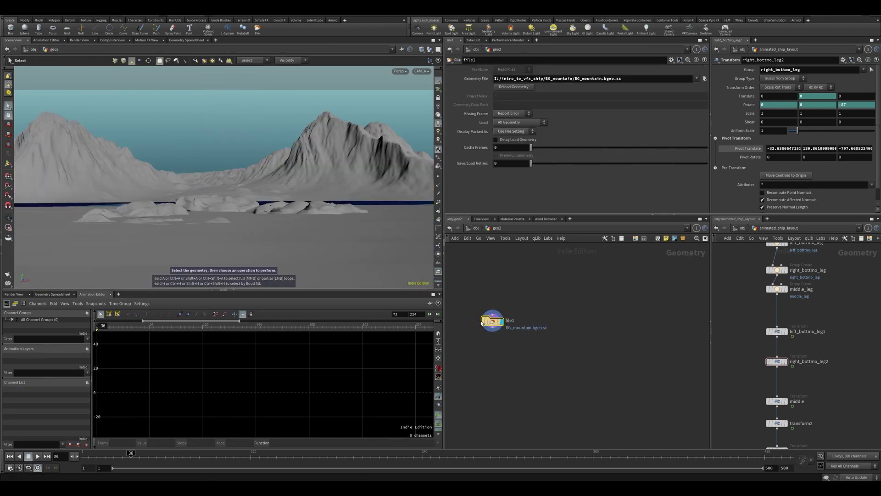
pyautogui.scroll(-3, 245, 232)
pyautogui.keyDown('alt'); pyautogui.moveTo(246, 232); pyautogui.dragTo(291, 212); pyautogui.keyUp('alt')
pyautogui.scroll(-3, 293, 209)
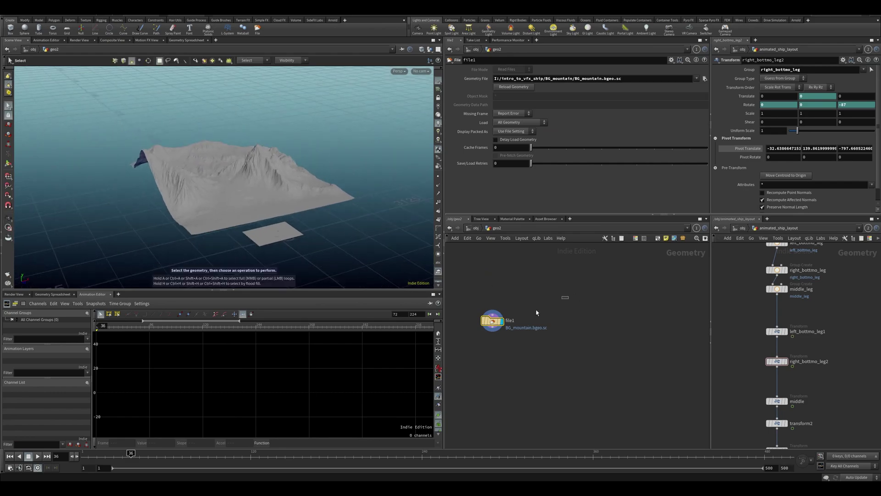
pyautogui.press('Tab')
pyautogui.write('tr')
pyautogui.click(567, 140)
pyautogui.click(492, 344)
pyautogui.press('Return')
pyautogui.moveTo(299, 254); pyautogui.dragTo(308, 264)
pyautogui.keyDown('alt'); pyautogui.moveTo(294, 247); pyautogui.dragTo(390, 191); pyautogui.keyUp('alt')
pyautogui.scroll(3, 283, 211)
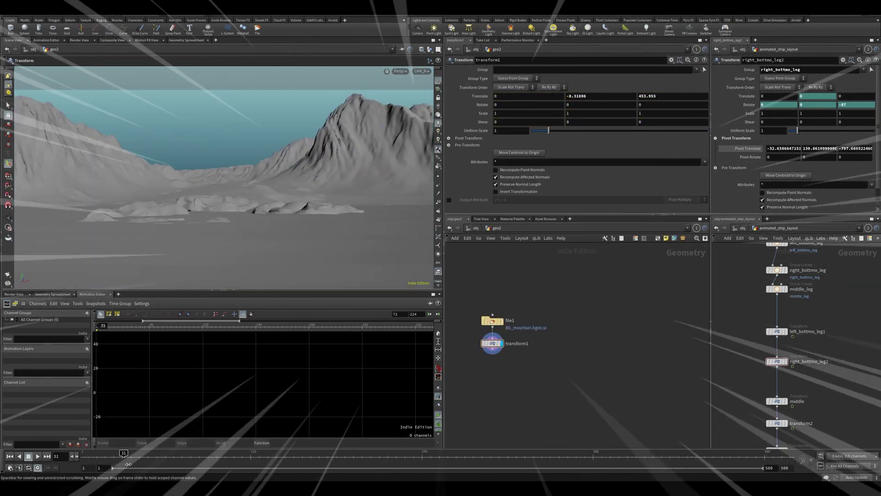
pyautogui.press('u')
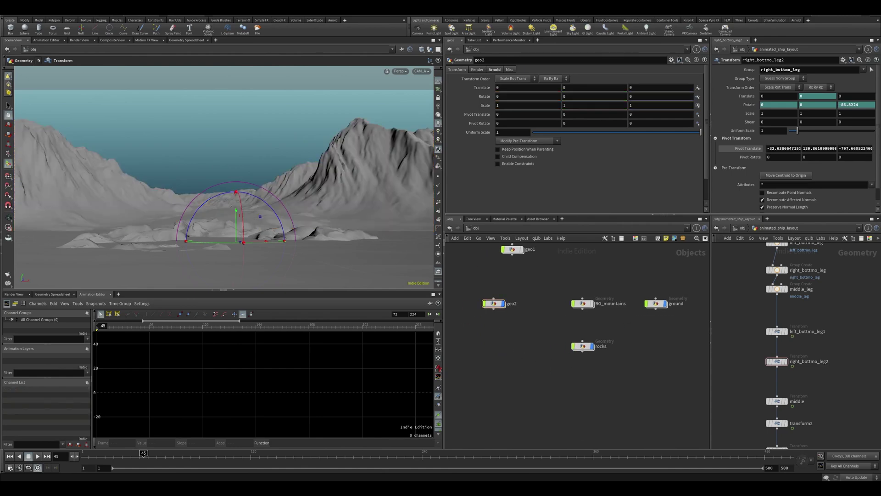
# Switch to Quixel Megascans and browse the Lava results for rock scans and ground surfaces
pyautogui.moveTo(880, 26); pyautogui.dragTo(500, 15)
pyautogui.scroll(-5, 295, 247)
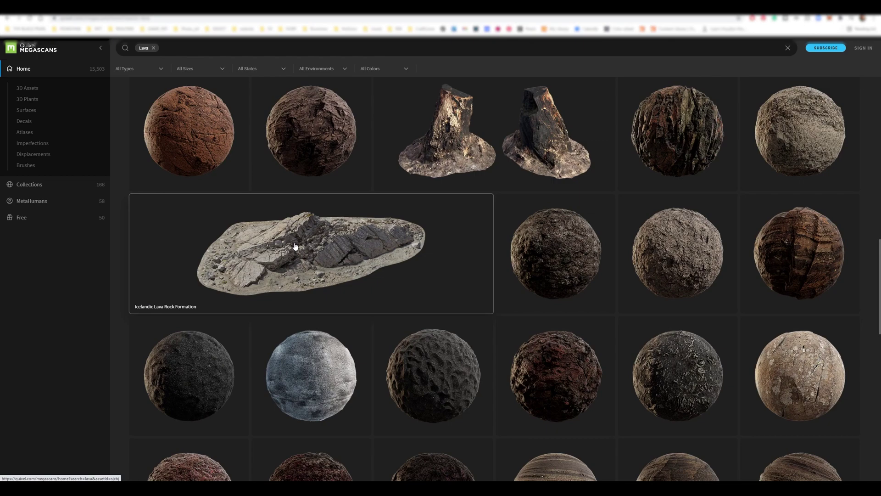
pyautogui.scroll(-8, 295, 247)
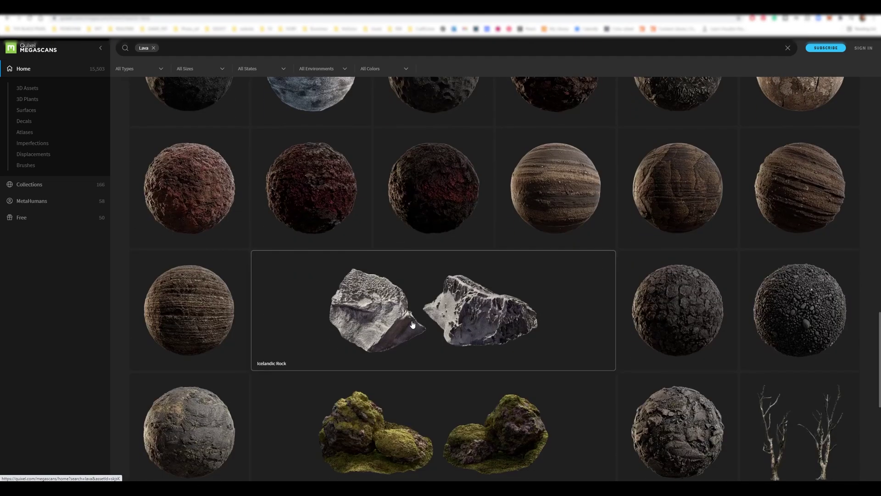
pyautogui.scroll(-2, 234, 427)
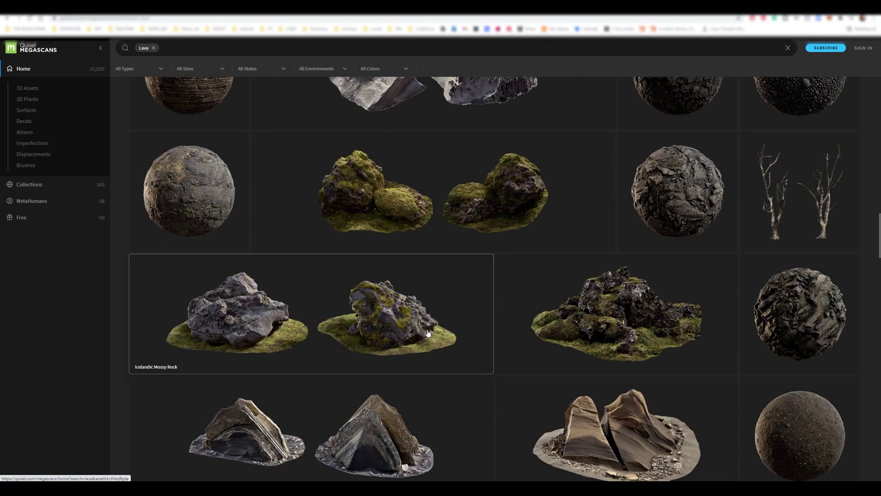
pyautogui.scroll(-6, 427, 333)
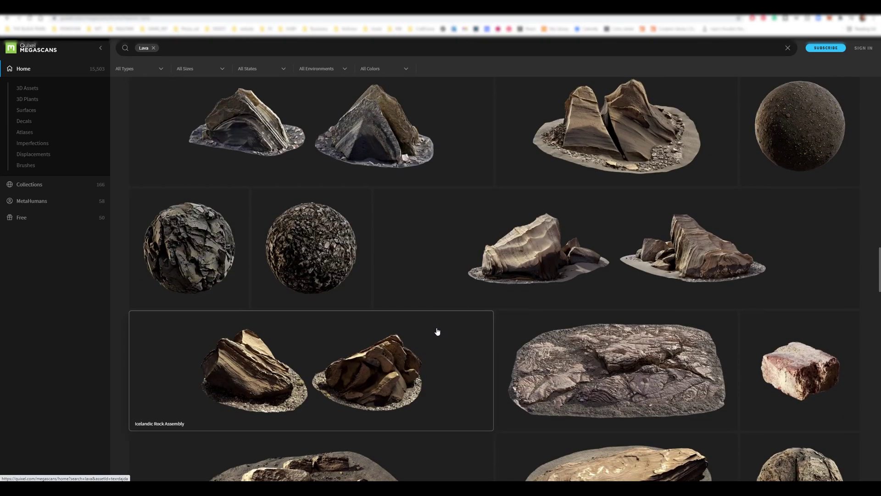
pyautogui.scroll(-4, 478, 330)
pyautogui.scroll(10, 477, 324)
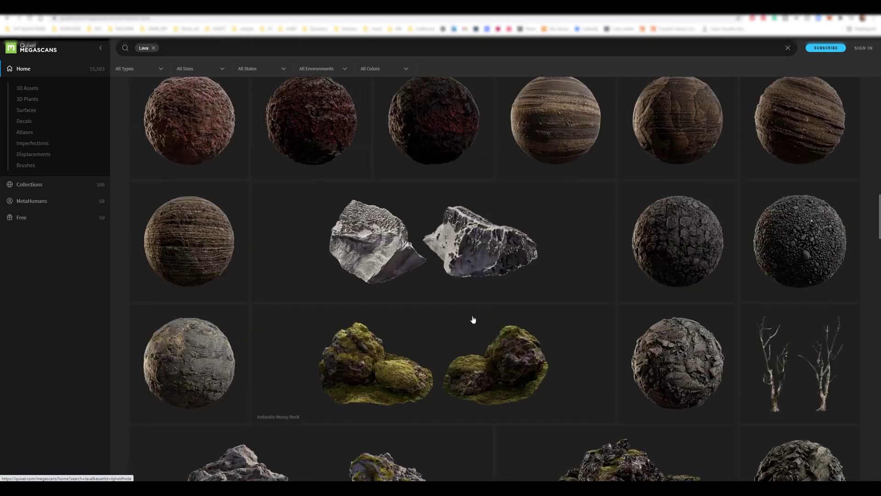
pyautogui.scroll(5, 459, 317)
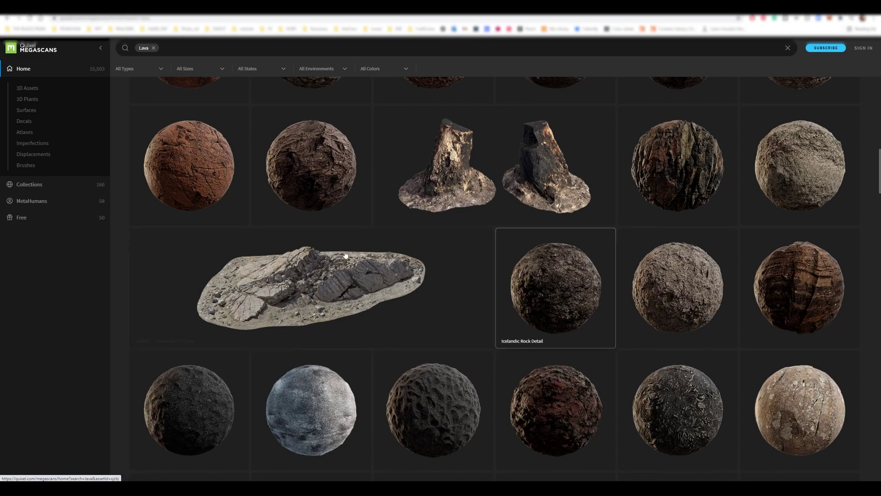
pyautogui.scroll(5, 400, 271)
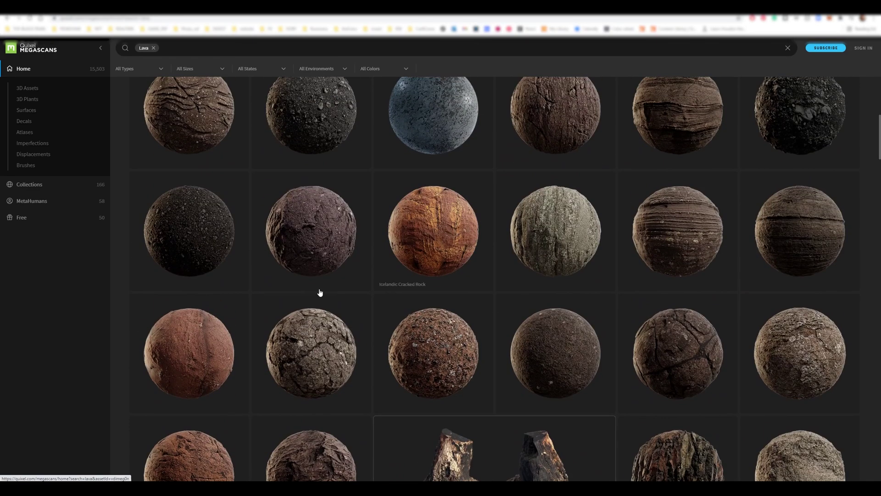
pyautogui.scroll(2, 431, 255)
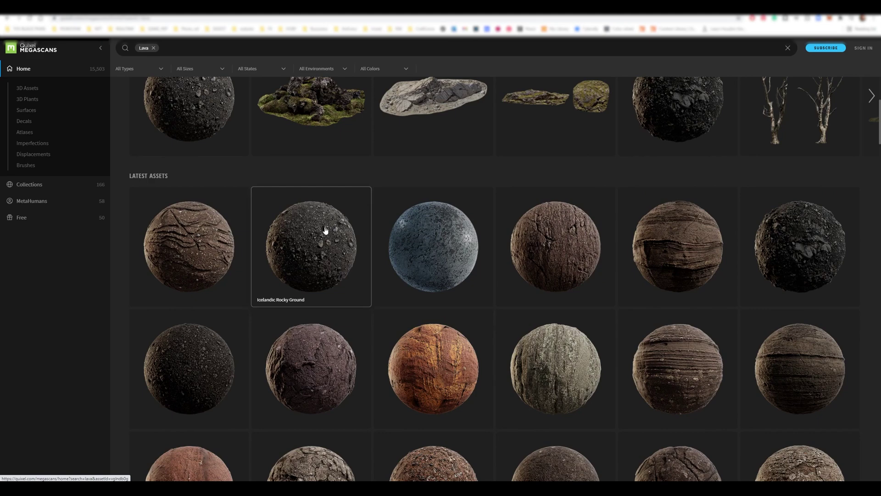
pyautogui.scroll(4, 466, 280)
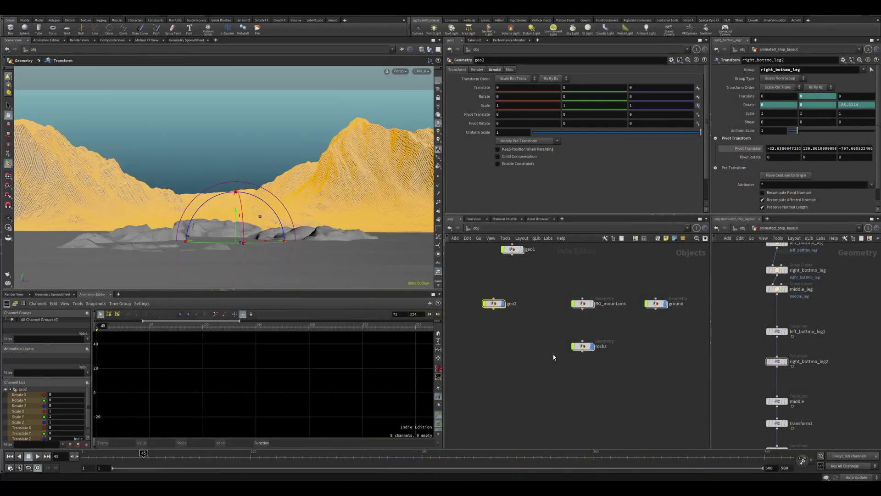
# Switch back to Houdini, create a geometry object named rock_01, and load sjzbj_LOD0.fbx from the Rock_Assembly_Rough folder into it
pyautogui.moveTo(530, 325); pyautogui.dragTo(607, 372)
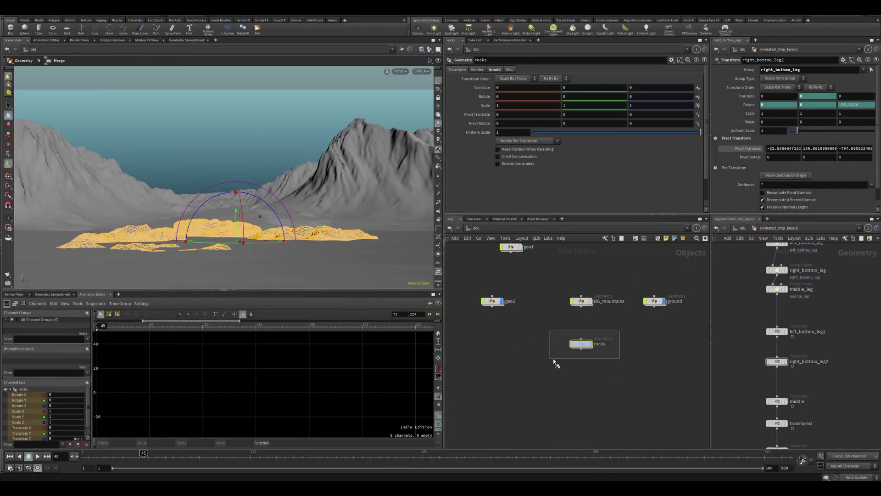
pyautogui.moveTo(553, 359); pyautogui.dragTo(541, 363)
pyautogui.click(515, 374)
pyautogui.moveTo(515, 374); pyautogui.dragTo(529, 366, button='middle')
pyautogui.press('Tab')
pyautogui.write('geo')
pyautogui.press('Return')
pyautogui.press('Return')
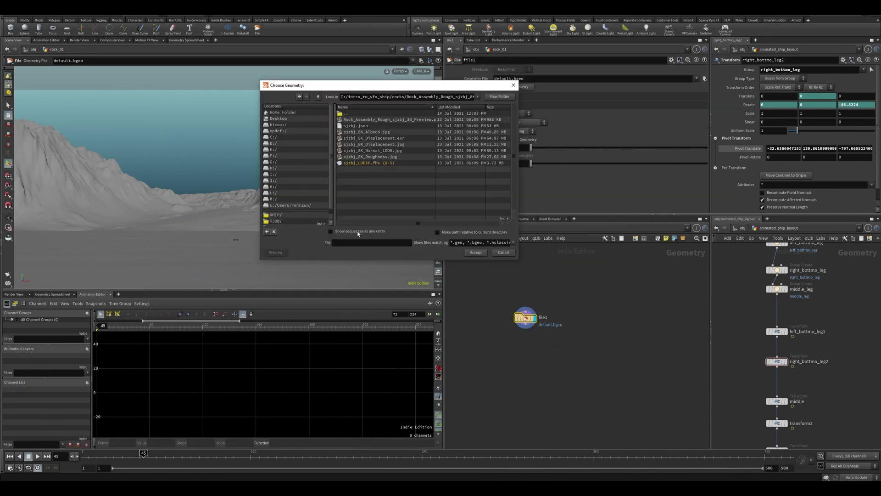
pyautogui.moveTo(394, 87); pyautogui.dragTo(375, 89)
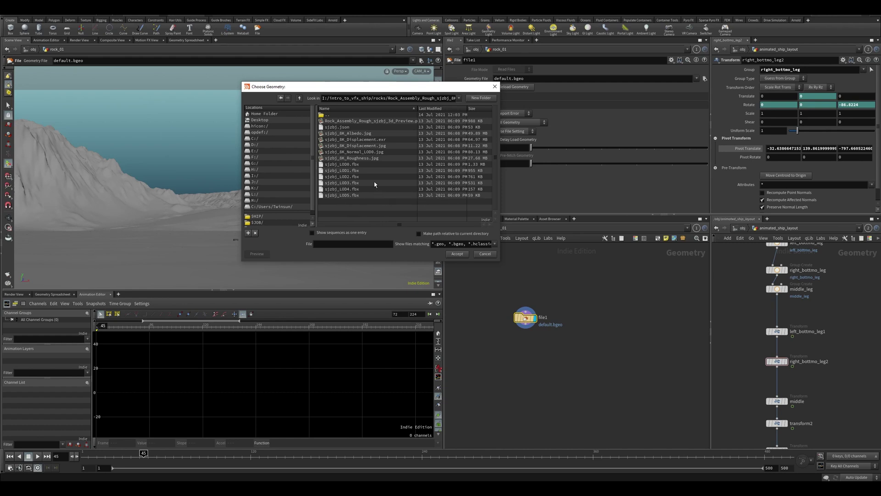
pyautogui.click(456, 253)
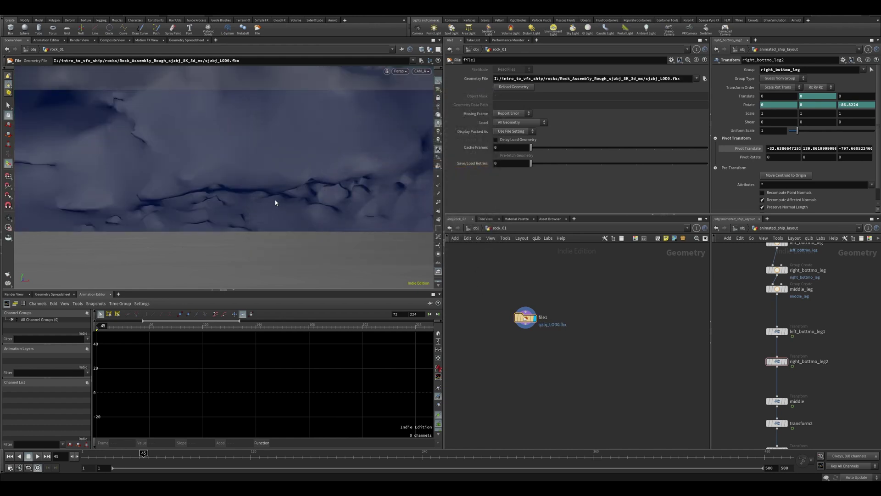
# Add a Transform below the rock's file node and set its uniform scale to 0.1
pyautogui.press('Tab')
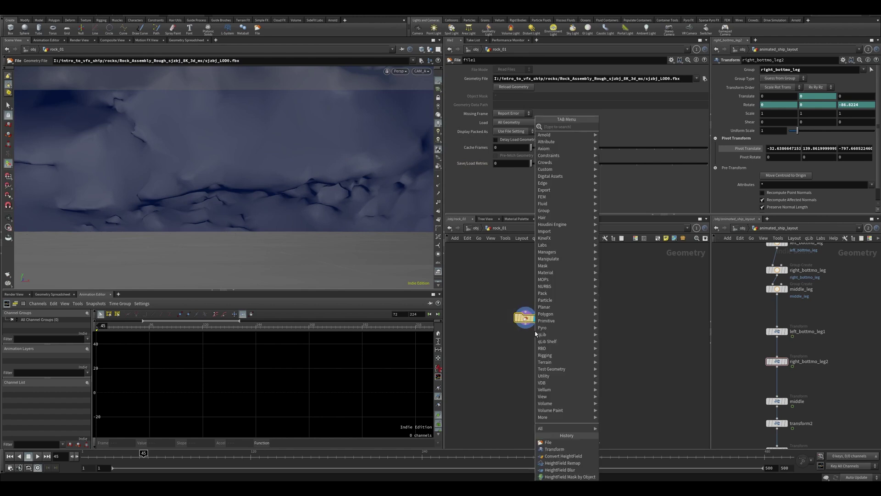
pyautogui.write('tra')
pyautogui.press('Return')
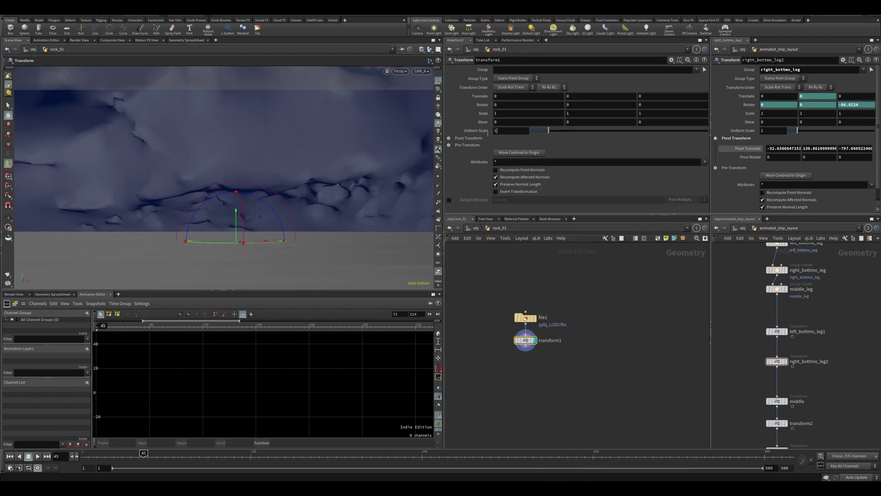
pyautogui.write('0.1')
pyautogui.press('Return')
# Move the rock to about Z -97.35 and rotate it to about 97.5 degrees in Y
pyautogui.keyDown('alt'); pyautogui.moveTo(245, 252); pyautogui.dragTo(230, 246, button='right'); pyautogui.keyUp('alt')
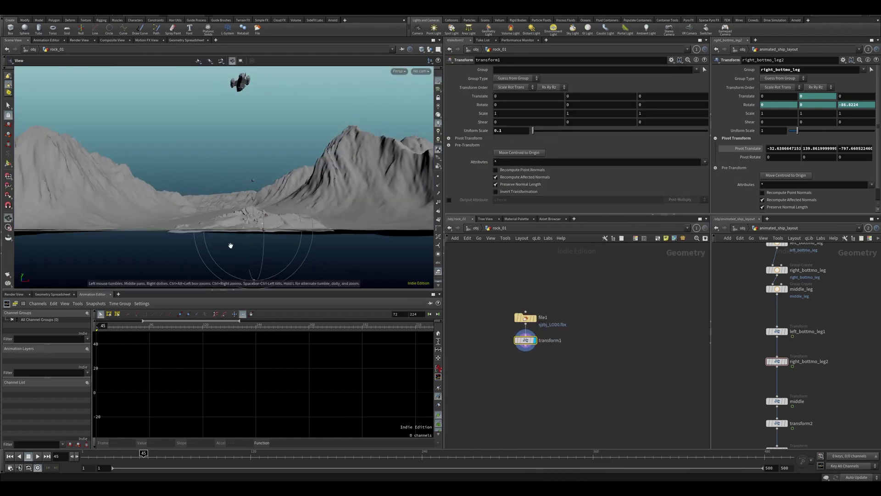
pyautogui.keyDown('alt'); pyautogui.moveTo(230, 246); pyautogui.dragTo(251, 249); pyautogui.keyUp('alt')
pyautogui.keyDown('alt'); pyautogui.moveTo(251, 249); pyautogui.dragTo(251, 231, button='middle'); pyautogui.keyUp('alt')
pyautogui.keyDown('alt'); pyautogui.moveTo(250, 231); pyautogui.dragTo(277, 266, button='right'); pyautogui.keyUp('alt')
pyautogui.press('Return')
pyautogui.moveTo(276, 260)
pyautogui.mouseDown()
pyautogui.moveTo(246, 231)
pyautogui.moveTo(265, 252)
pyautogui.mouseUp()
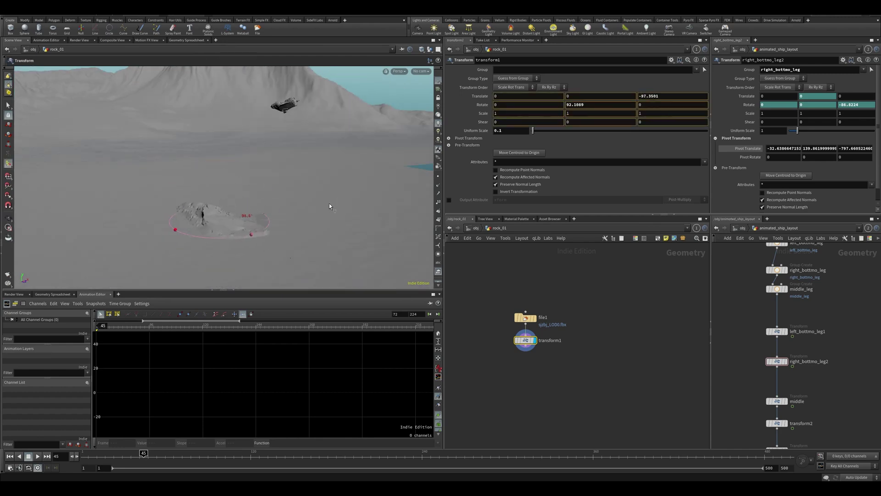
pyautogui.moveTo(316, 201); pyautogui.dragTo(301, 207)
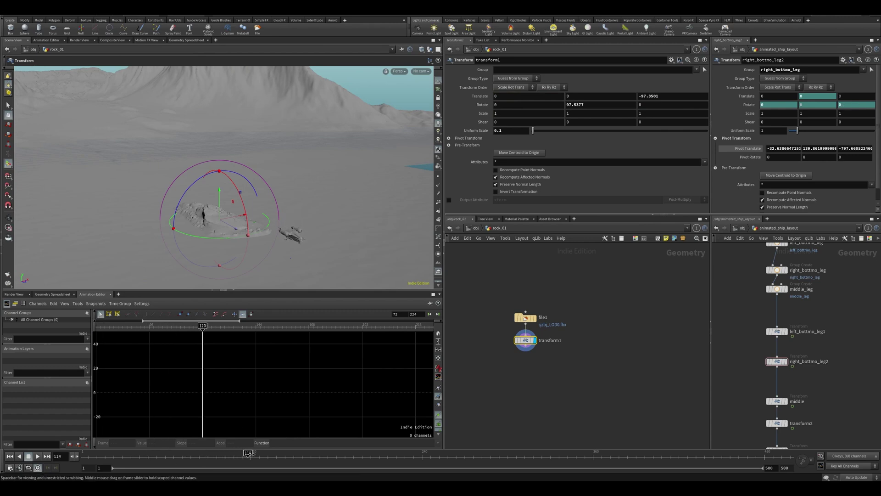
# Shift the rock beside the landed ship to about X 44.5, Y -1.2, turned to about 73.2 degrees in Y
pyautogui.moveTo(251, 453); pyautogui.dragTo(274, 453)
pyautogui.keyDown('alt'); pyautogui.moveTo(322, 222); pyautogui.dragTo(252, 225); pyautogui.keyUp('alt')
pyautogui.moveTo(227, 193); pyautogui.dragTo(303, 192)
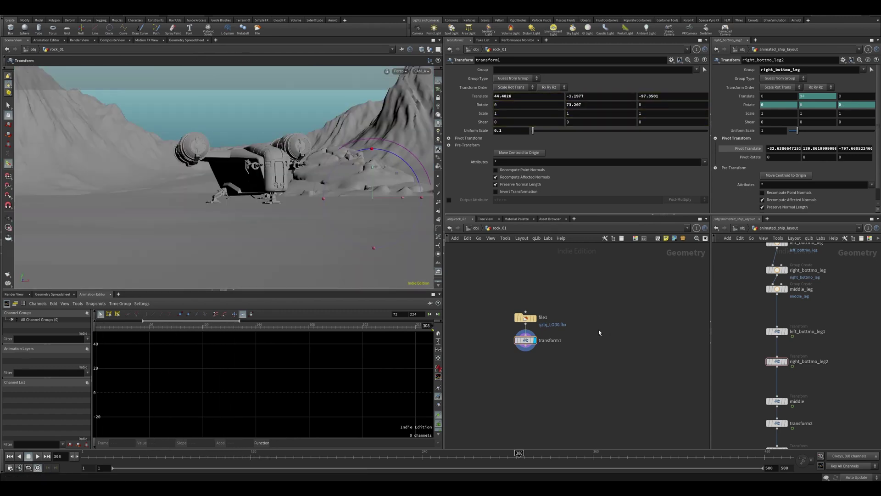
pyautogui.press('u')
pyautogui.click(545, 391)
pyautogui.moveTo(527, 317); pyautogui.dragTo(546, 287, button='middle')
pyautogui.moveTo(525, 342); pyautogui.dragTo(506, 330)
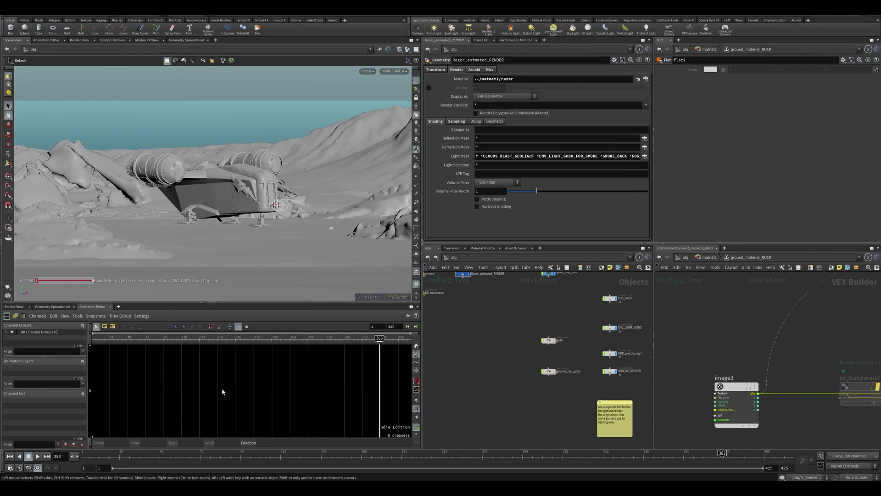
# Review the ship's landing across the timeline in the finished scene, picking out the ground and the foreground rocks in the view
pyautogui.moveTo(127, 452); pyautogui.dragTo(194, 454)
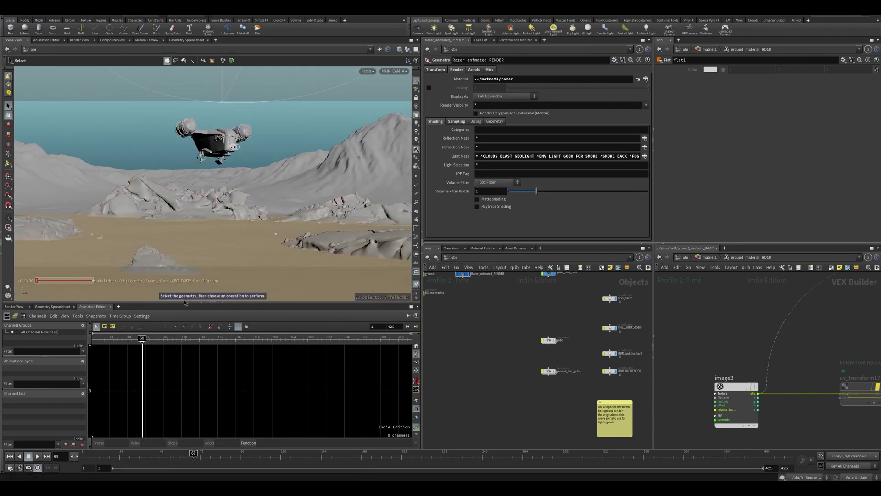
pyautogui.moveTo(201, 464); pyautogui.dragTo(495, 464)
pyautogui.moveTo(575, 458); pyautogui.dragTo(603, 461)
pyautogui.moveTo(255, 462); pyautogui.dragTo(644, 456)
pyautogui.click(389, 234)
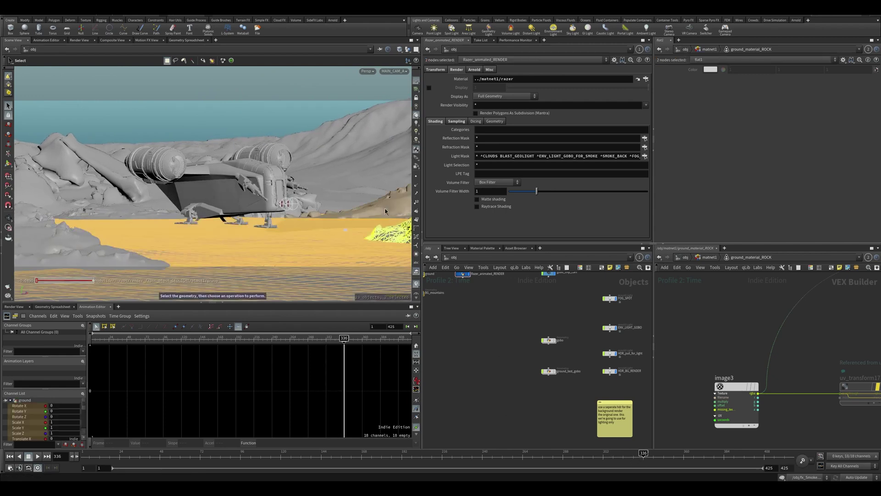
pyautogui.click(385, 208)
pyautogui.click(82, 260)
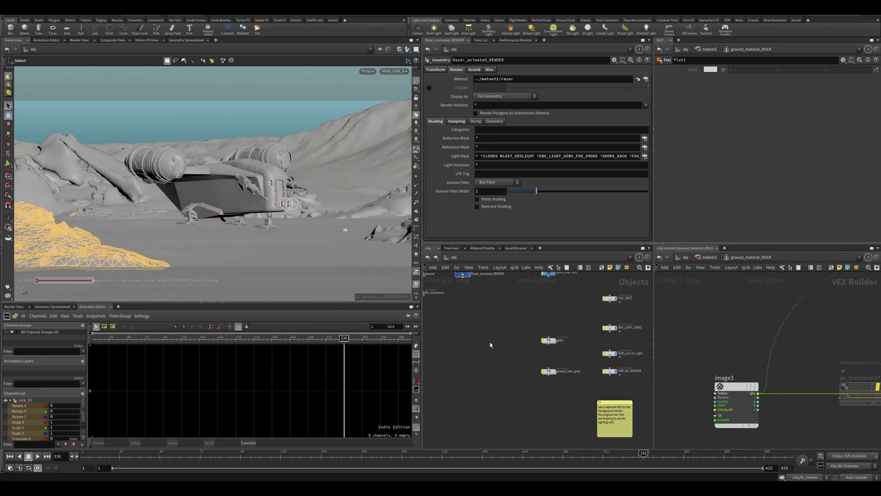
# Find the rock objects in the network and select rock_01 through rock_07 to examine their placement around the ship
pyautogui.moveTo(501, 332); pyautogui.dragTo(544, 393, button='middle')
pyautogui.scroll(-3, 550, 331)
pyautogui.scroll(6, 513, 355)
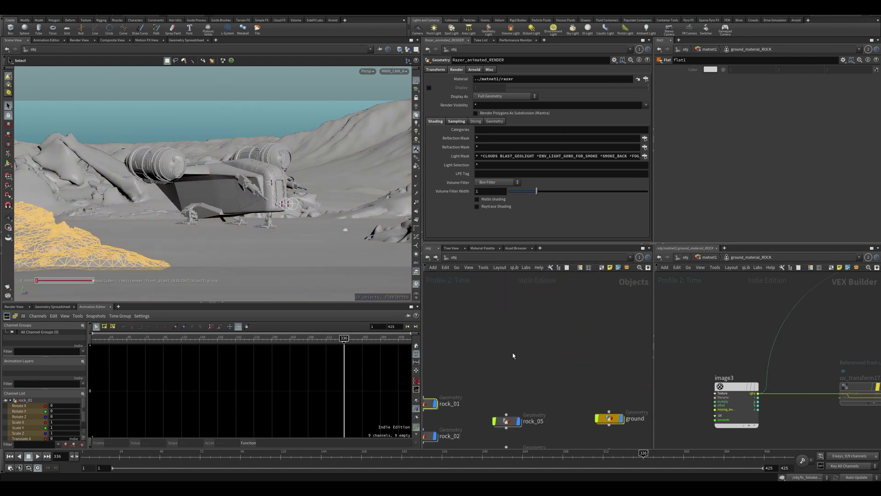
pyautogui.moveTo(512, 355); pyautogui.dragTo(528, 326, button='middle')
pyautogui.press('r')
pyautogui.click(497, 378)
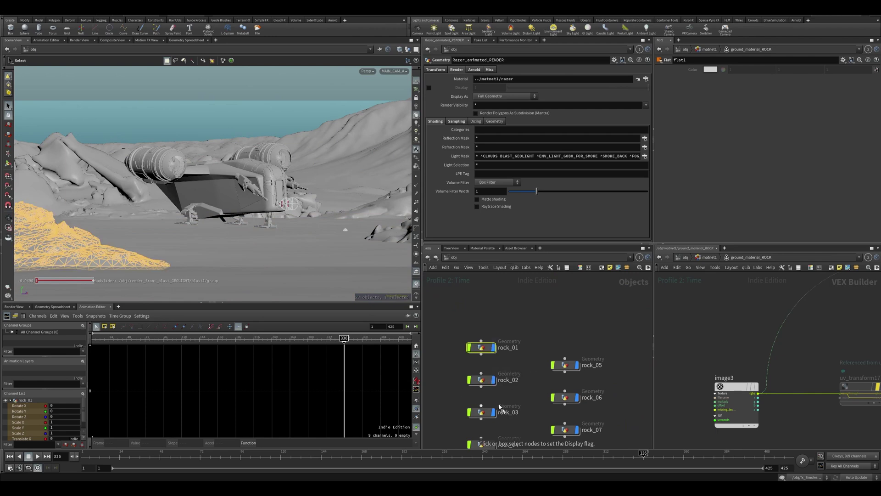
pyautogui.scroll(-2, 527, 340)
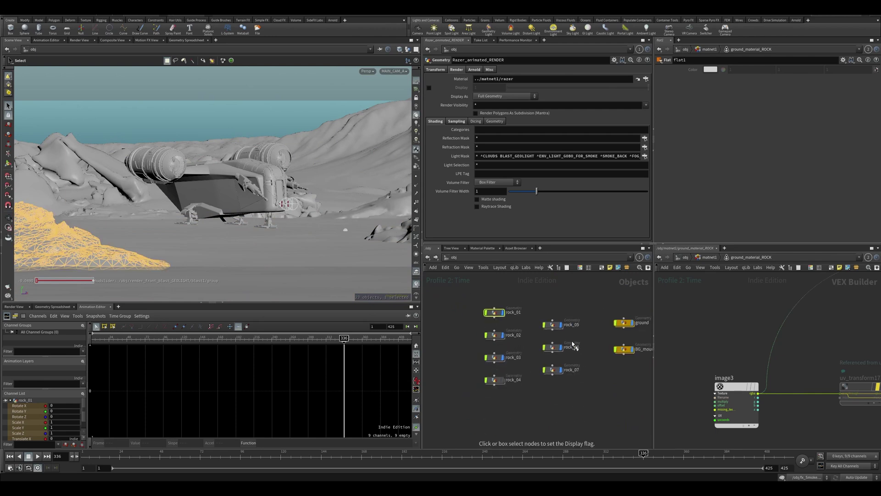
pyautogui.moveTo(555, 387); pyautogui.dragTo(475, 397)
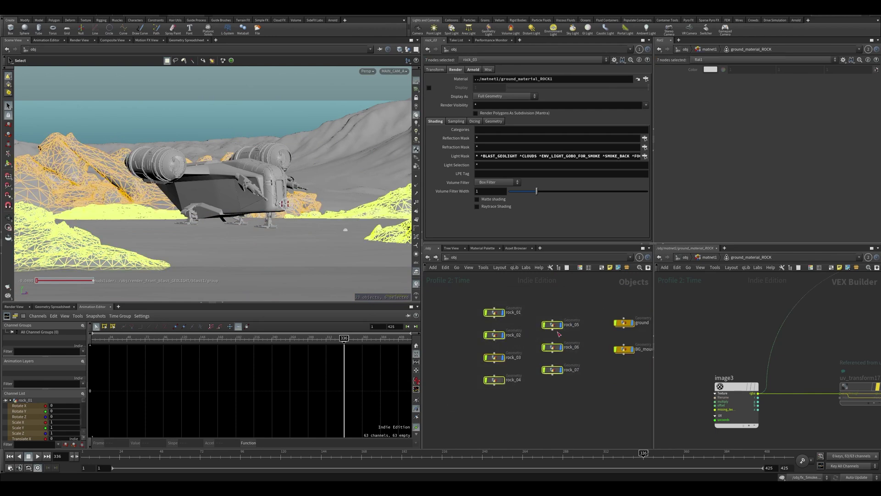
pyautogui.moveTo(552, 325); pyautogui.dragTo(488, 340)
# Open the finished scene's ground object and examine its Normal, Mountain and UV Texture nodes
pyautogui.click(567, 334)
pyautogui.moveTo(568, 334); pyautogui.dragTo(513, 328, button='middle')
pyautogui.click(578, 319)
pyautogui.press('i')
pyautogui.moveTo(565, 359); pyautogui.dragTo(551, 352, button='middle')
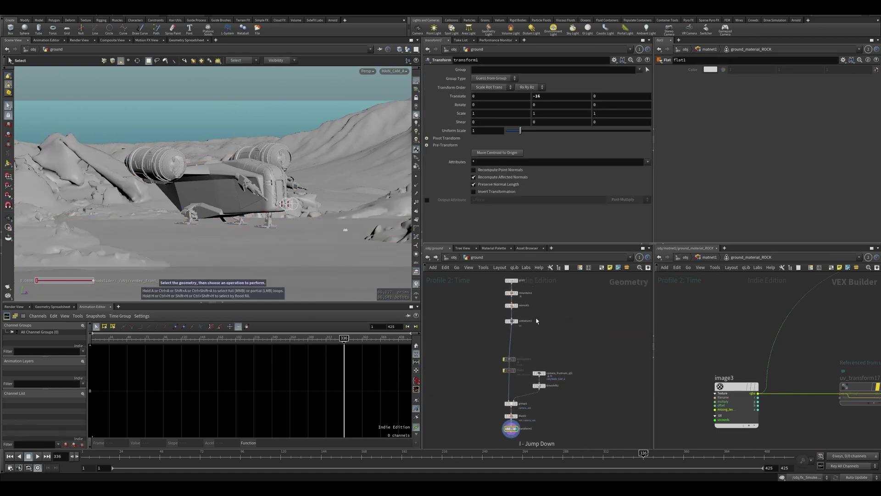
pyautogui.moveTo(537, 321); pyautogui.dragTo(542, 347, button='middle')
pyautogui.scroll(3, 537, 322)
pyautogui.moveTo(551, 328); pyautogui.dragTo(469, 364)
pyautogui.moveTo(570, 305); pyautogui.dragTo(488, 328)
pyautogui.moveTo(565, 367); pyautogui.dragTo(484, 404)
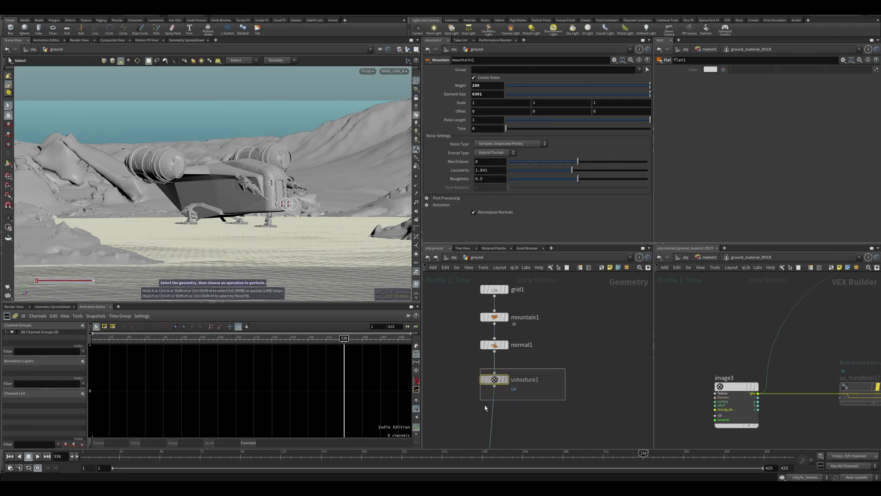
# Display the group1 node that defines camera_see in the ground network and examine the camera frustum over the terrain from outside the camera
pyautogui.moveTo(500, 436); pyautogui.dragTo(525, 361, button='middle')
pyautogui.moveTo(505, 377); pyautogui.dragTo(507, 376)
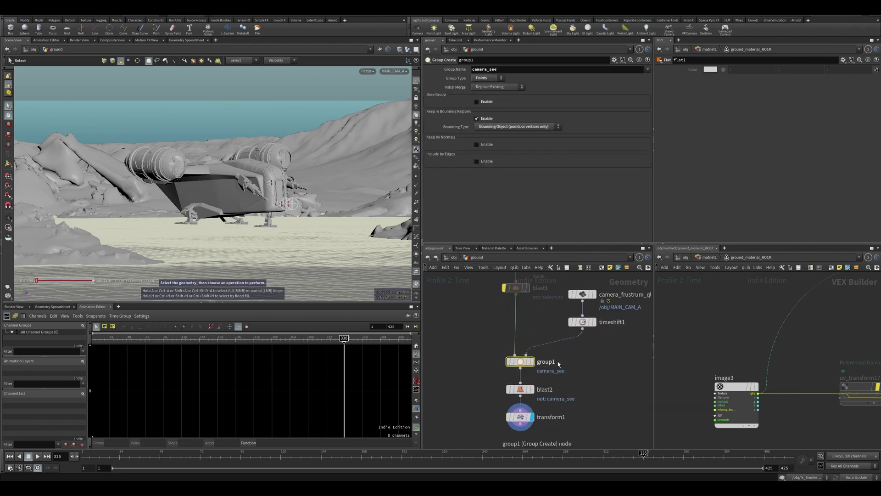
pyautogui.press('r')
pyautogui.moveTo(595, 354); pyautogui.dragTo(483, 372)
pyautogui.hotkey('space', 'h')
pyautogui.press('Escape')
pyautogui.keyDown('alt'); pyautogui.moveTo(256, 192); pyautogui.dragTo(300, 260); pyautogui.keyUp('alt')
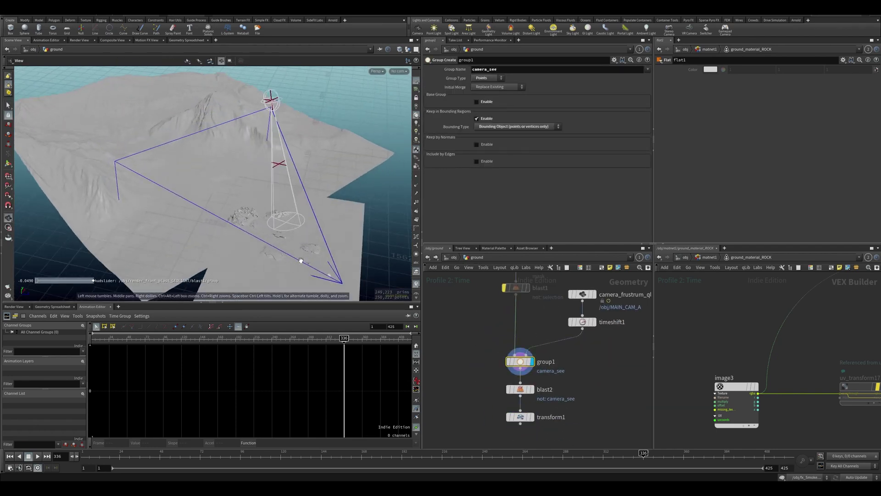
pyautogui.keyDown('alt'); pyautogui.moveTo(300, 260); pyautogui.dragTo(277, 222, button='middle'); pyautogui.keyUp('alt')
# Display the blast2 result to examine the ground trimmed to camera_see, restore transform1 as the displayed node, and return to the object level
pyautogui.press('r')
pyautogui.moveTo(582, 380); pyautogui.dragTo(495, 397)
pyautogui.moveTo(310, 260); pyautogui.dragTo(387, 189)
pyautogui.moveTo(243, 252); pyautogui.dragTo(143, 238)
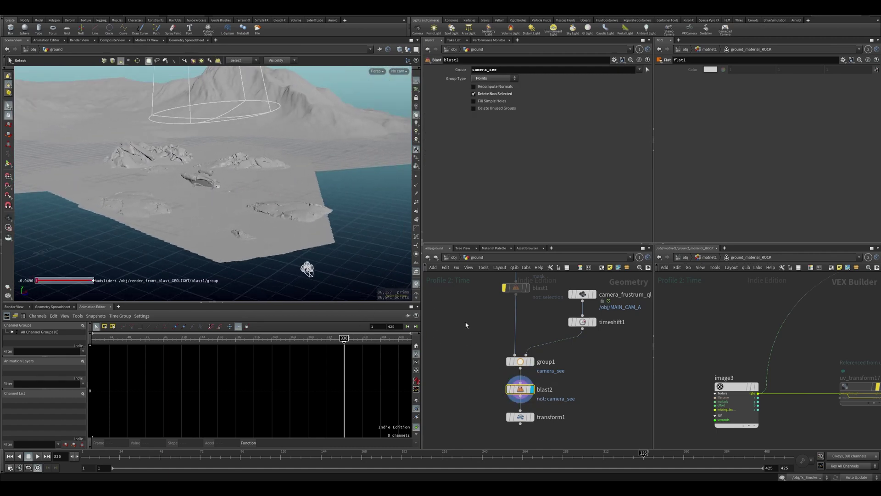
pyautogui.click(521, 418)
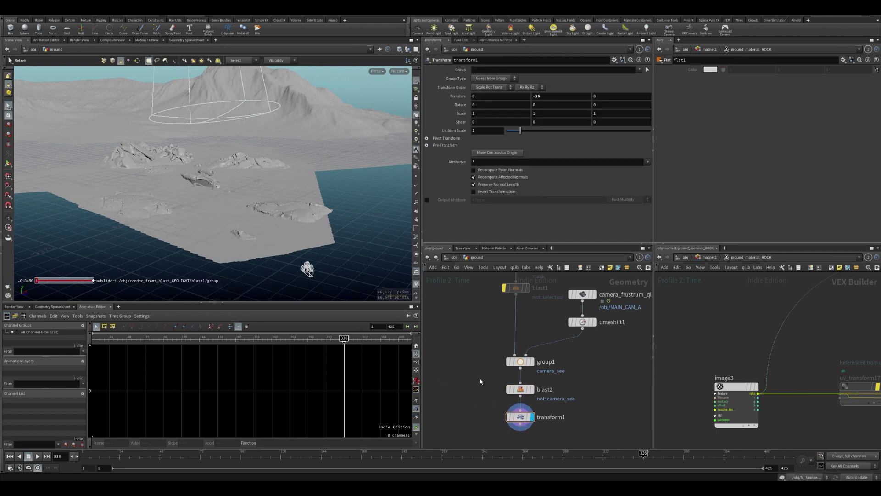
pyautogui.press('u')
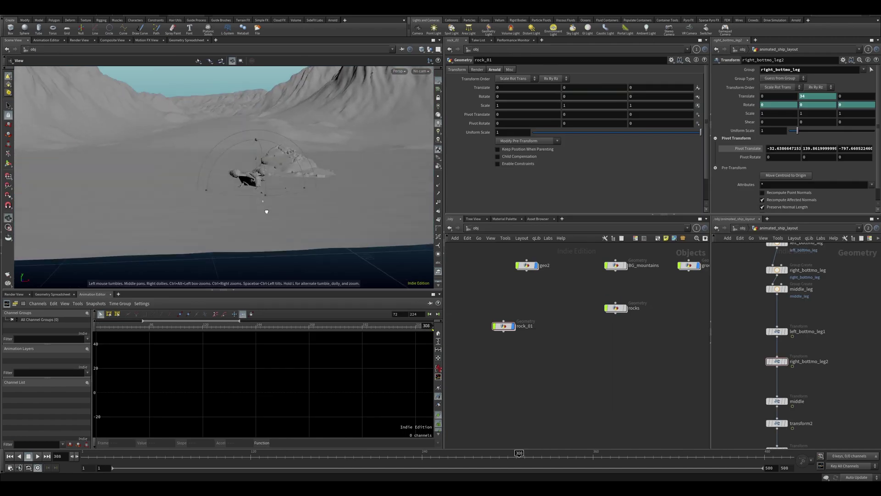
# Scrub the timeline to frame 265 to review the ship's flight over the rocks from a free view
pyautogui.moveTo(266, 181); pyautogui.dragTo(257, 232)
pyautogui.click(190, 454)
pyautogui.moveTo(190, 456); pyautogui.dragTo(299, 454)
pyautogui.keyDown('alt'); pyautogui.moveTo(281, 213); pyautogui.dragTo(206, 234); pyautogui.keyUp('alt')
pyautogui.press('s')
pyautogui.click(322, 199)
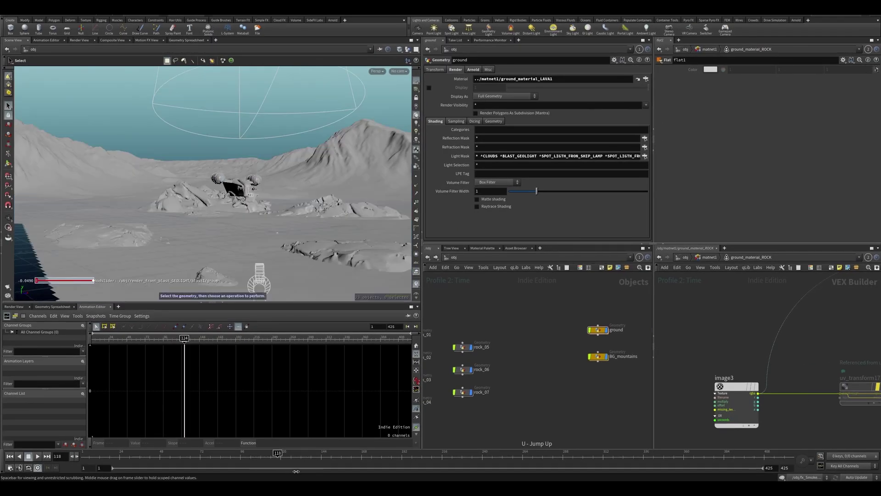
pyautogui.moveTo(344, 475); pyautogui.dragTo(429, 479)
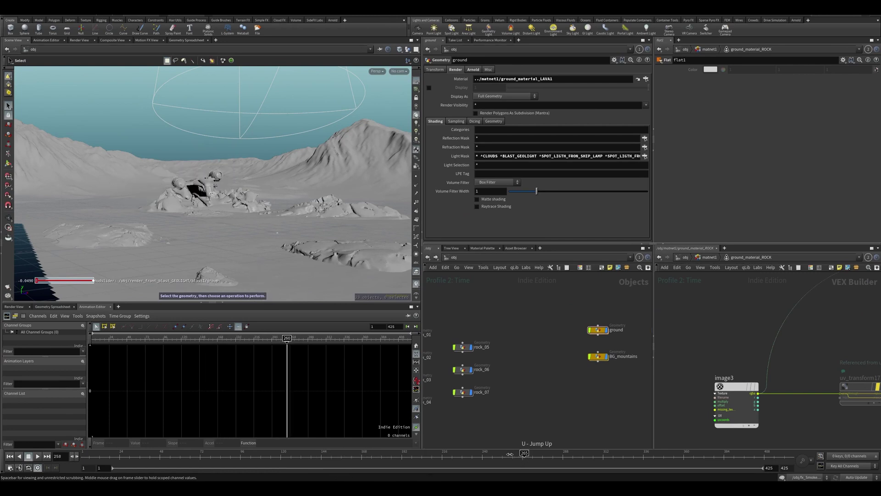
# Examine the layout of the ground, background mountains and rocks around the ship from several angles
pyautogui.keyDown('alt'); pyautogui.moveTo(257, 212); pyautogui.dragTo(237, 230, button='right'); pyautogui.keyUp('alt')
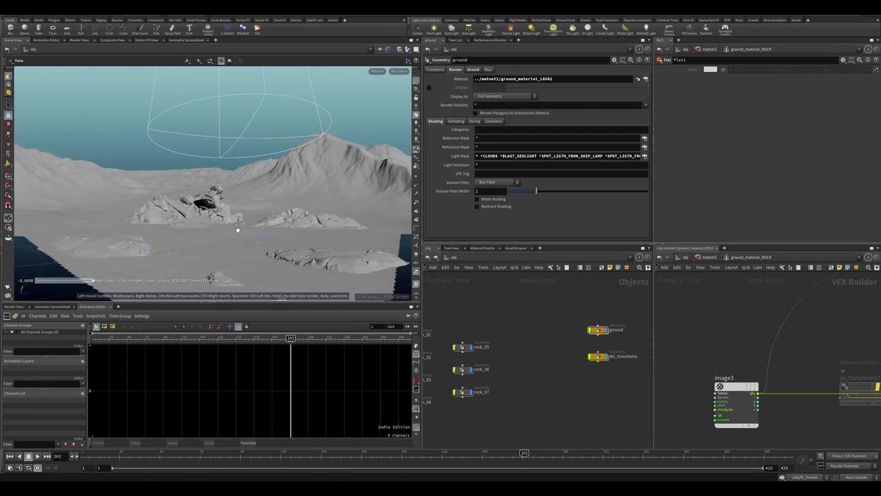
pyautogui.press('s')
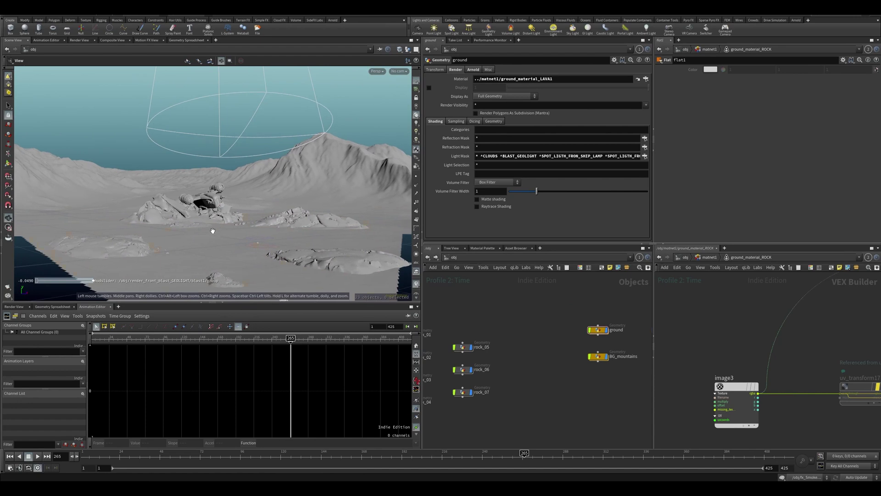
pyautogui.moveTo(200, 234)
pyautogui.keyDown('alt'); pyautogui.mouseDown()
pyautogui.moveTo(228, 227)
pyautogui.moveTo(214, 223)
pyautogui.mouseUp(); pyautogui.keyUp('alt')
pyautogui.keyDown('alt'); pyautogui.moveTo(215, 224); pyautogui.dragTo(218, 223, button='right'); pyautogui.keyUp('alt')
pyautogui.keyDown('alt'); pyautogui.moveTo(235, 247); pyautogui.dragTo(242, 219); pyautogui.keyUp('alt')
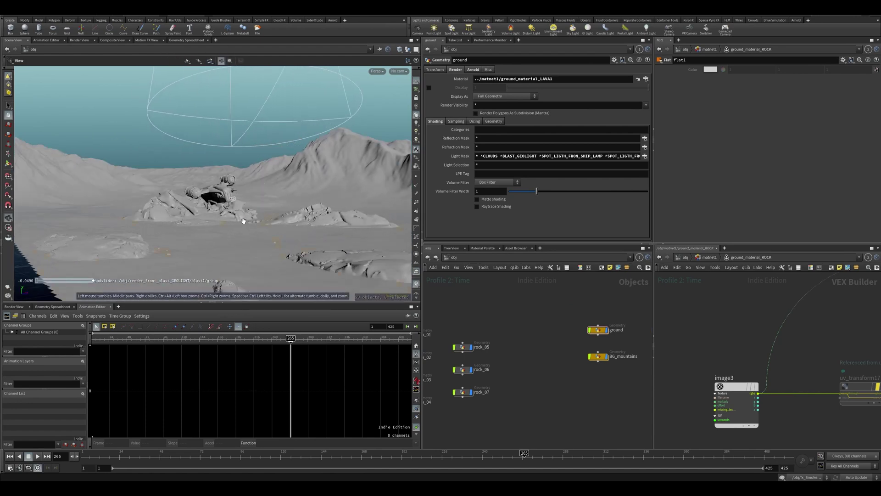
pyautogui.keyDown('alt'); pyautogui.moveTo(222, 244); pyautogui.dragTo(236, 239, button='right'); pyautogui.keyUp('alt')
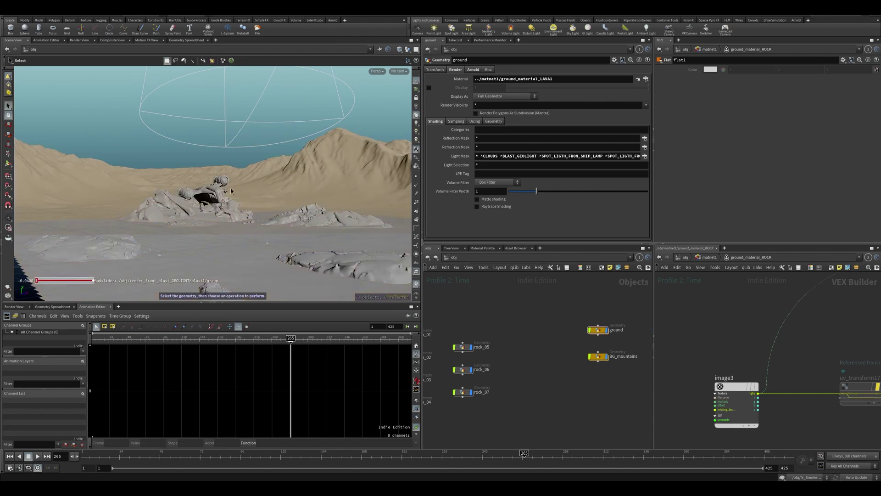
pyautogui.keyDown('alt'); pyautogui.moveTo(231, 202); pyautogui.dragTo(239, 216, button='right'); pyautogui.keyUp('alt')
pyautogui.keyDown('alt'); pyautogui.moveTo(240, 216); pyautogui.dragTo(228, 216); pyautogui.keyUp('alt')
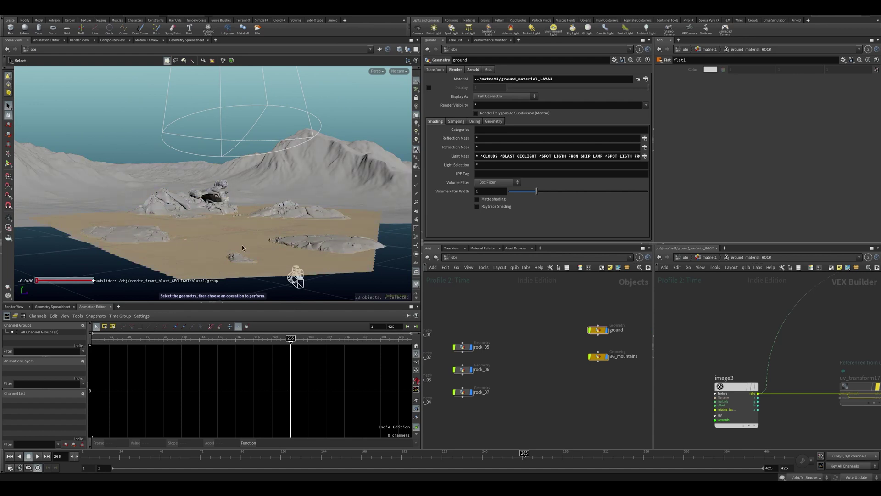
pyautogui.keyDown('alt'); pyautogui.moveTo(281, 257); pyautogui.dragTo(212, 240); pyautogui.keyUp('alt')
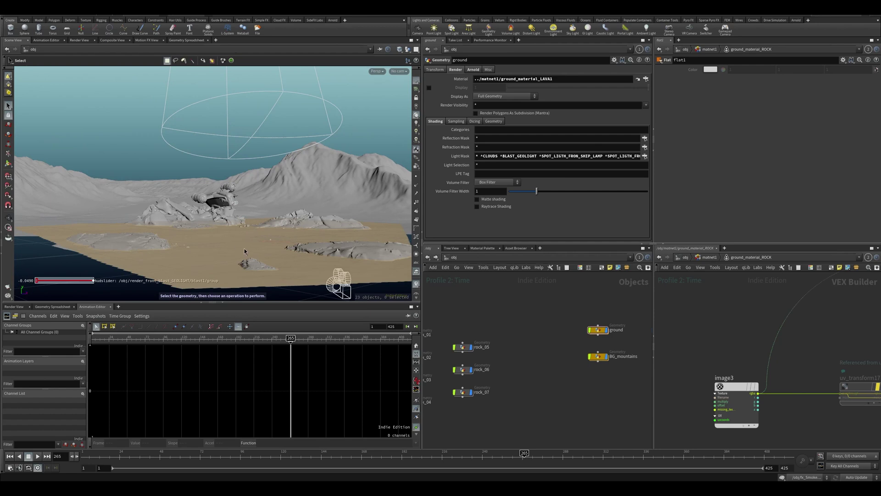
pyautogui.moveTo(243, 234)
pyautogui.keyDown('alt'); pyautogui.mouseDown()
pyautogui.moveTo(220, 218)
pyautogui.moveTo(246, 219)
pyautogui.moveTo(229, 212)
pyautogui.moveTo(217, 225)
pyautogui.moveTo(234, 229)
pyautogui.moveTo(235, 244)
pyautogui.mouseUp(); pyautogui.keyUp('alt')
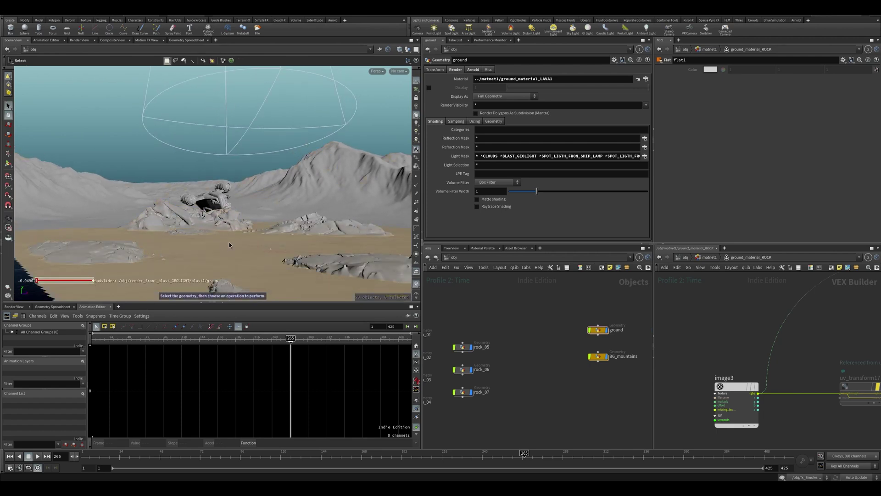
pyautogui.moveTo(238, 240)
pyautogui.keyDown('alt'); pyautogui.mouseDown()
pyautogui.moveTo(216, 247)
pyautogui.moveTo(223, 241)
pyautogui.mouseUp(); pyautogui.keyUp('alt')
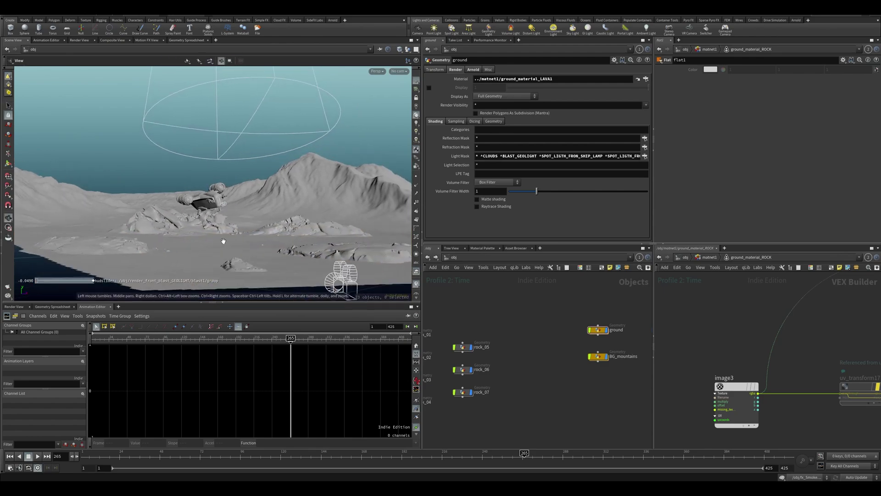